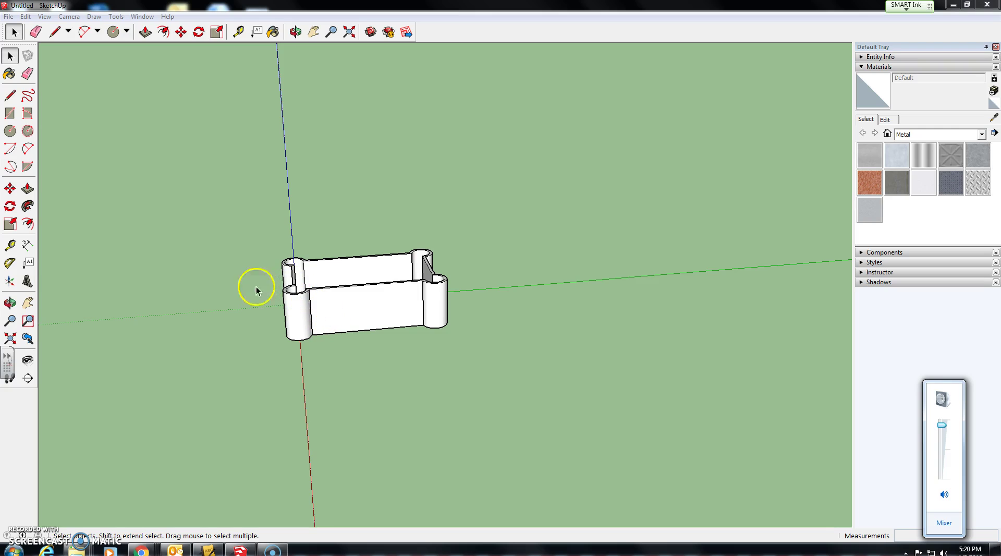
# Turn off the drawing axes from the View menu, then orbit and zoom to frame the castle box.
pyautogui.click(237, 286)
pyautogui.moveTo(242, 286); pyautogui.dragTo(380, 319, button='middle')
pyautogui.press('space')
pyautogui.moveTo(304, 286); pyautogui.dragTo(241, 273, button='middle')
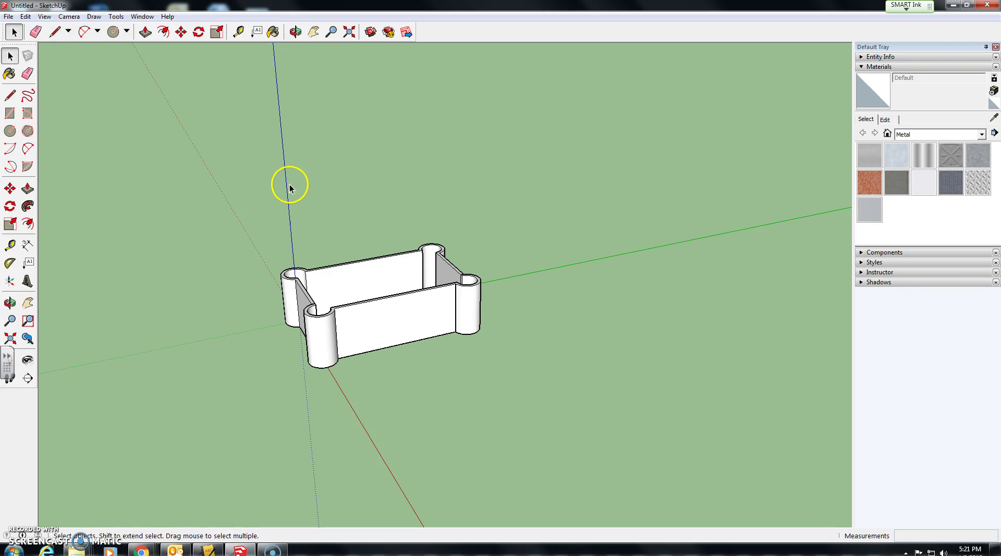
pyautogui.click(44, 16)
pyautogui.click(60, 90)
pyautogui.moveTo(411, 323); pyautogui.dragTo(367, 355, button='middle')
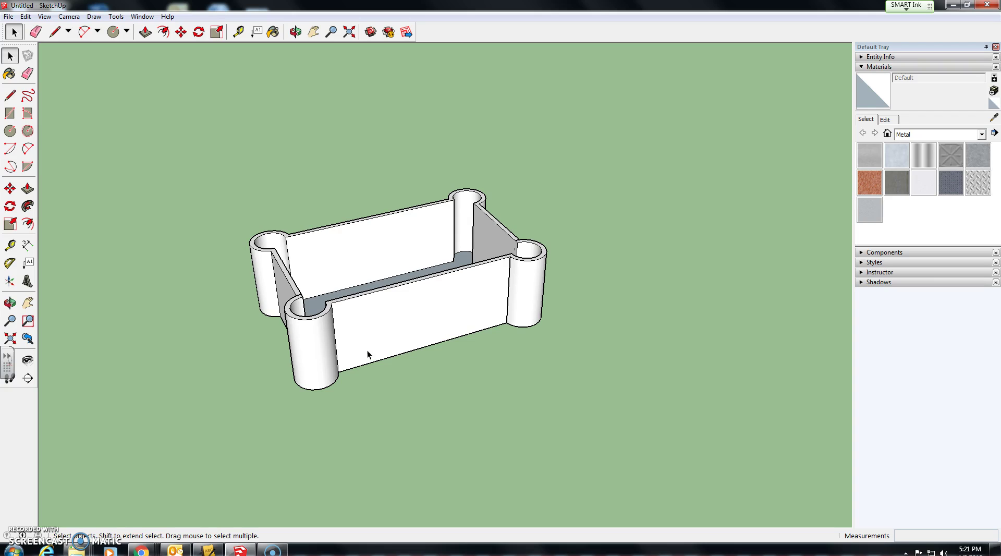
pyautogui.moveTo(375, 315); pyautogui.dragTo(347, 295, button='middle')
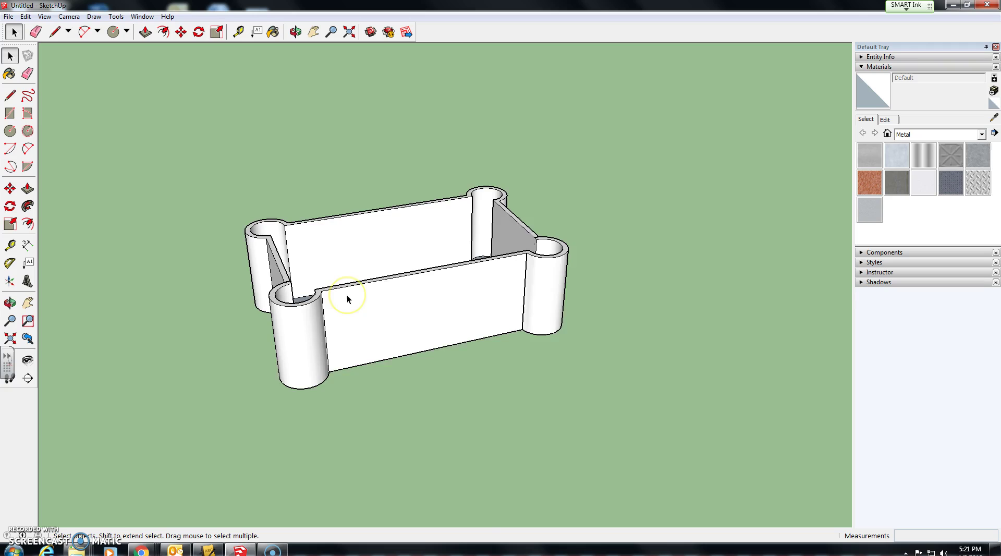
pyautogui.scroll(5, 347, 295)
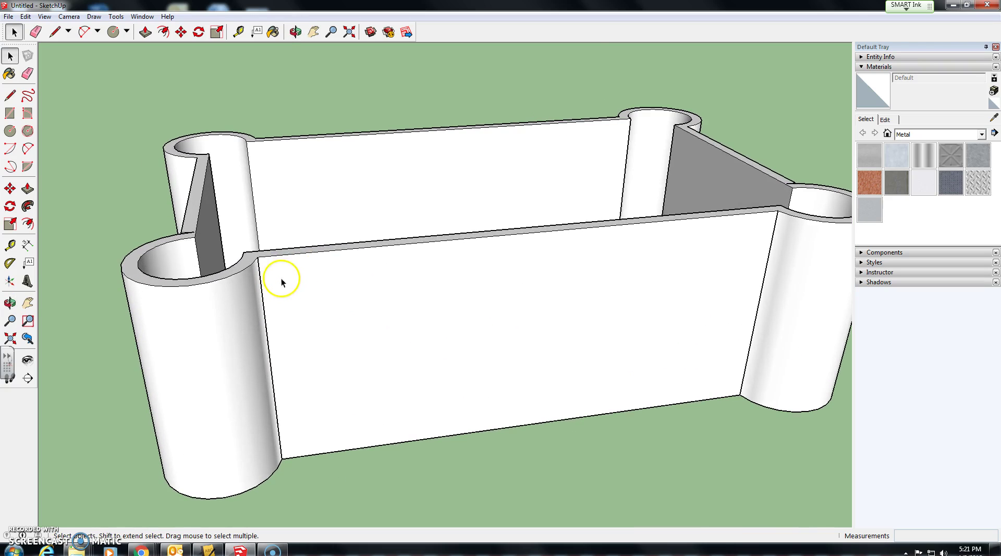
pyautogui.scroll(-3, 473, 252)
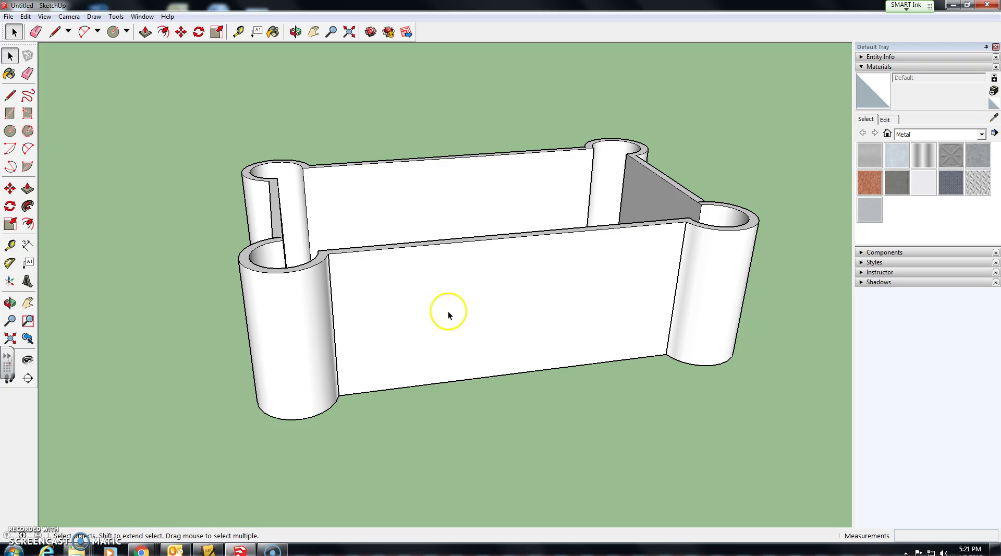
pyautogui.scroll(-2, 418, 376)
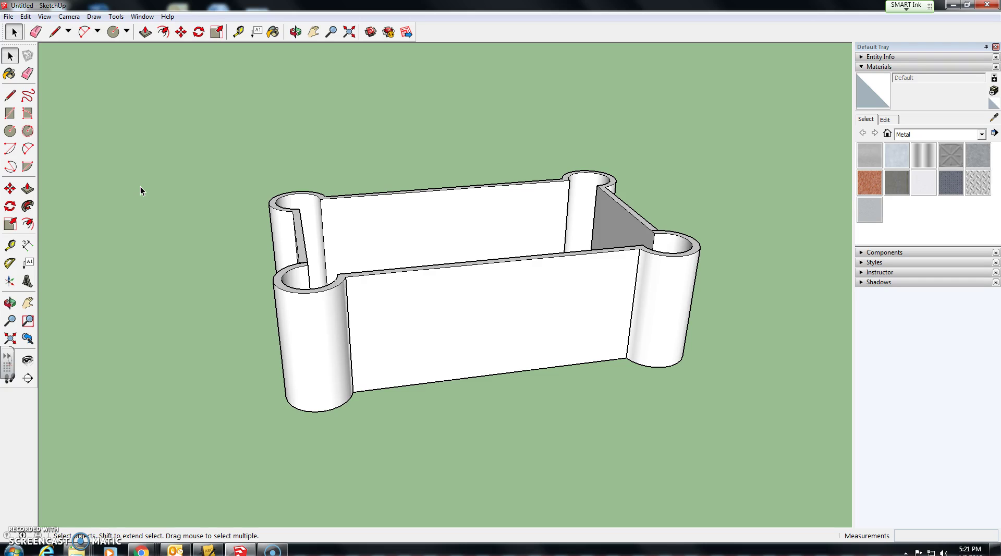
# Draw an 18 by 48 inch rectangle on the ground in front of the front wall.
pyautogui.click(10, 113)
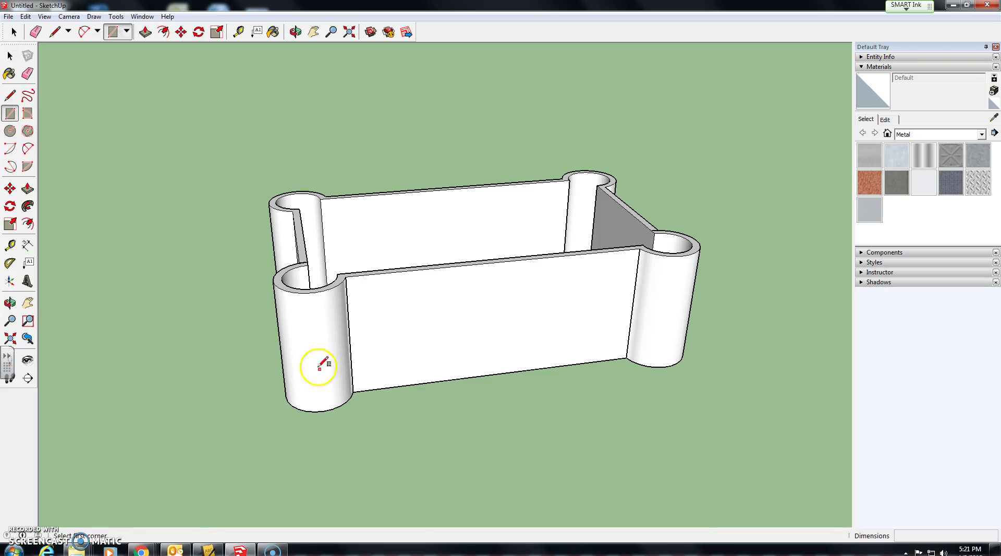
pyautogui.click(399, 424)
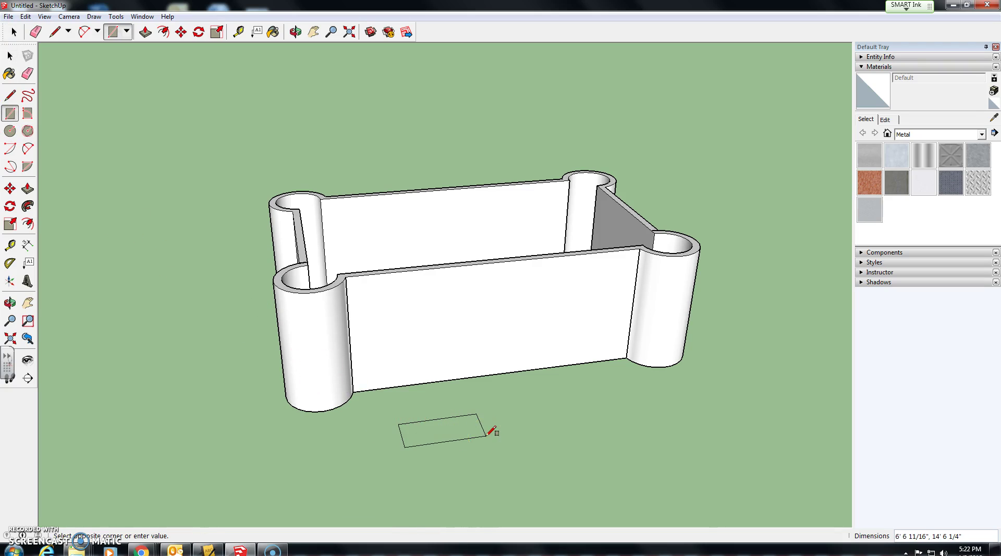
pyautogui.press('Escape')
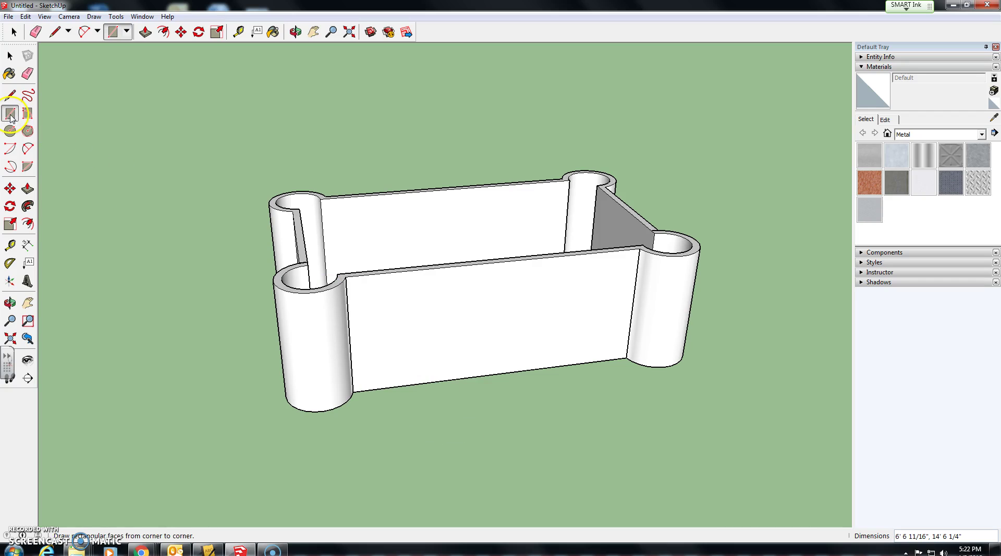
pyautogui.click(386, 409)
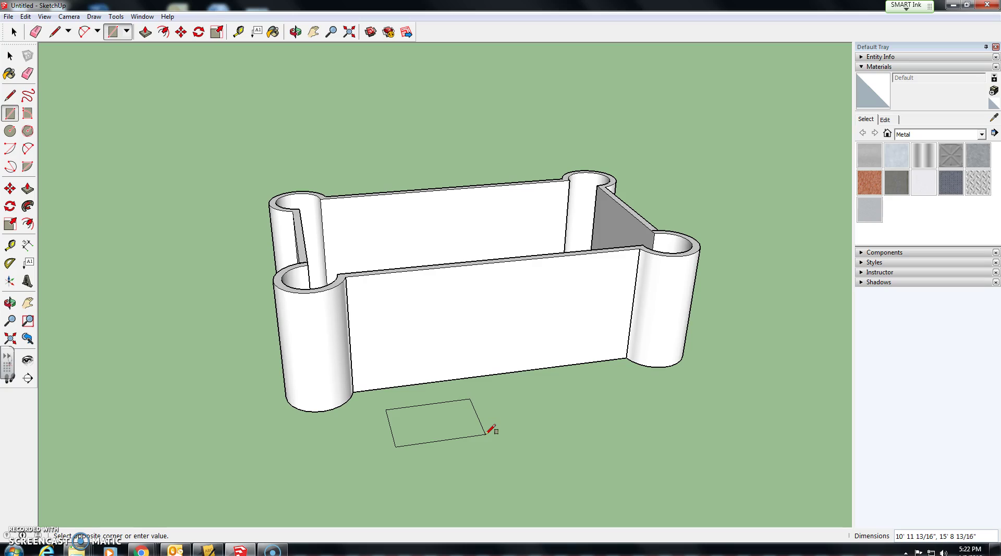
pyautogui.write('18",48')
pyautogui.press('Return')
# Zoom and orbit to inspect the new rectangle near the front left post.
pyautogui.scroll(6, 397, 412)
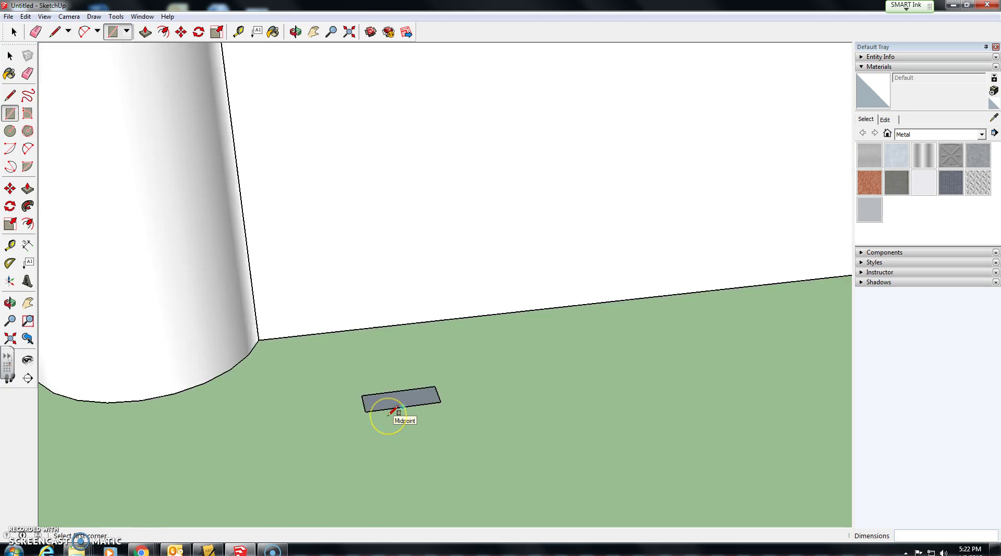
pyautogui.scroll(-2, 395, 411)
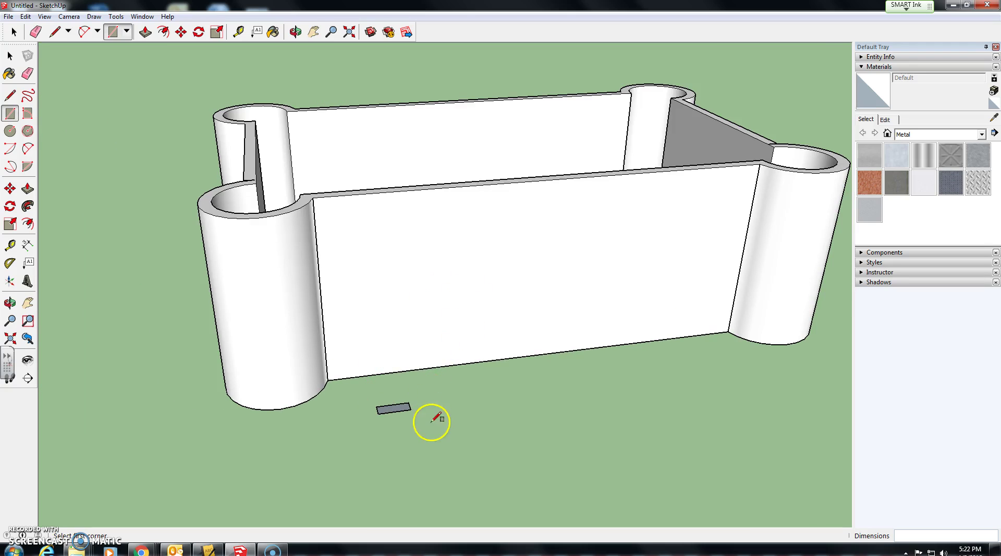
pyautogui.scroll(2, 386, 410)
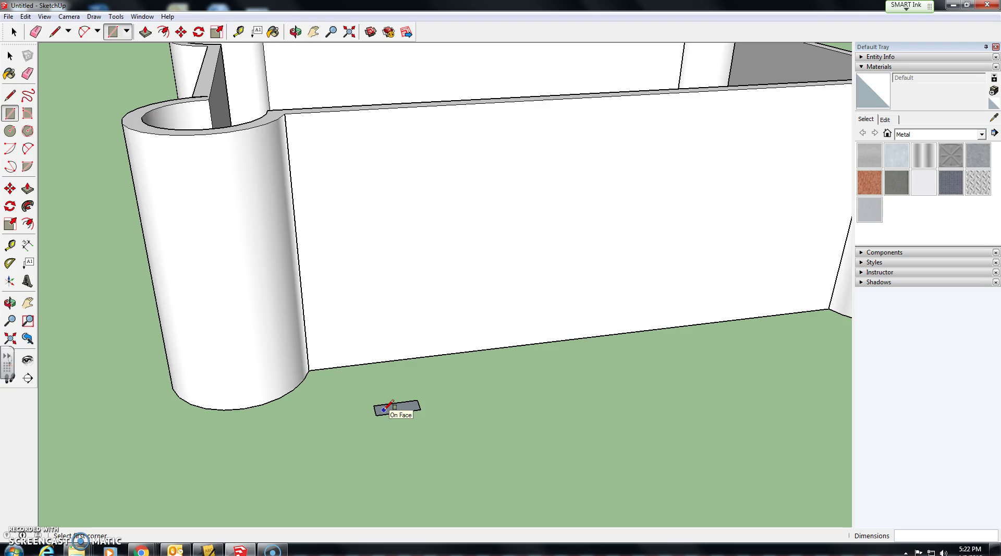
pyautogui.scroll(-2, 391, 408)
pyautogui.scroll(1, 386, 411)
pyautogui.scroll(3, 393, 420)
pyautogui.moveTo(391, 415); pyautogui.dragTo(385, 387, button='middle')
pyautogui.scroll(-5, 373, 402)
pyautogui.scroll(1, 376, 403)
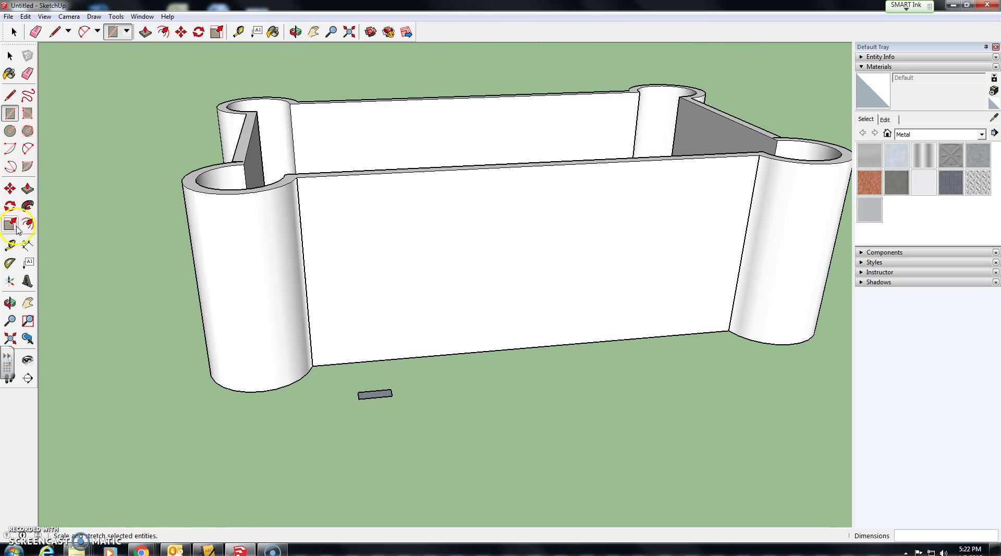
# Push/pull the small rectangle up 24 inches into a solid block.
pyautogui.click(28, 188)
pyautogui.scroll(1, 316, 363)
pyautogui.scroll(2, 386, 400)
pyautogui.click(393, 411)
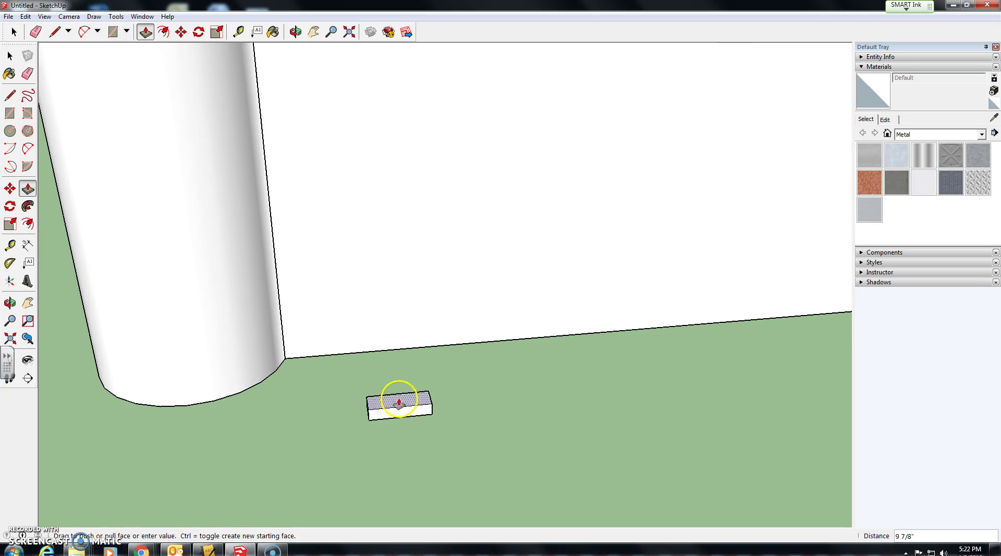
pyautogui.write('24')
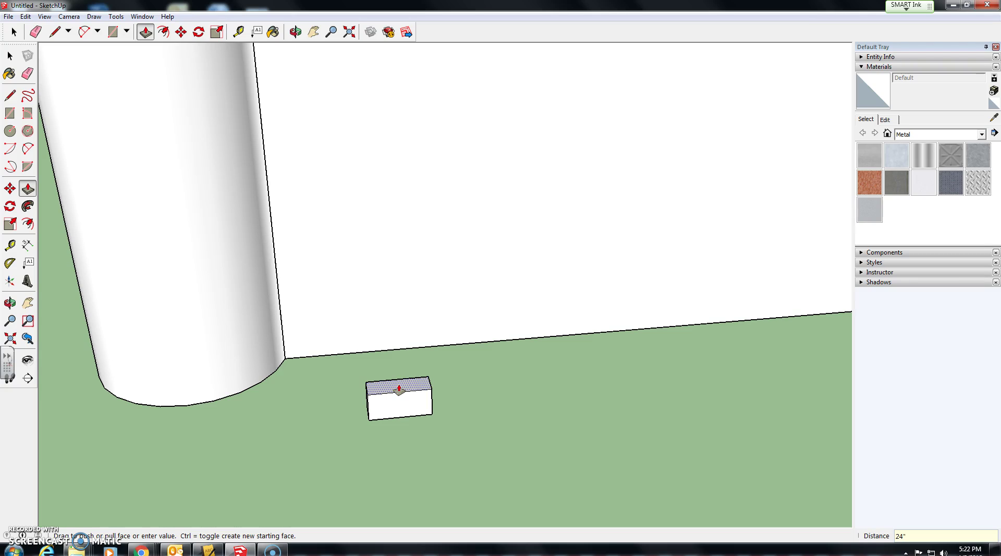
pyautogui.press('Return')
pyautogui.scroll(-5, 468, 418)
pyautogui.scroll(5, 450, 415)
pyautogui.scroll(-5, 450, 414)
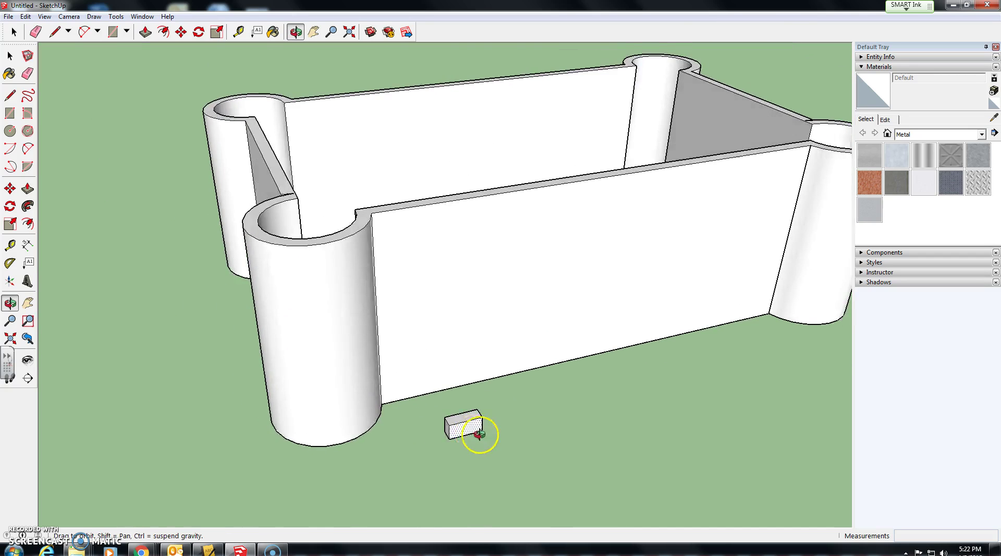
pyautogui.scroll(3, 552, 386)
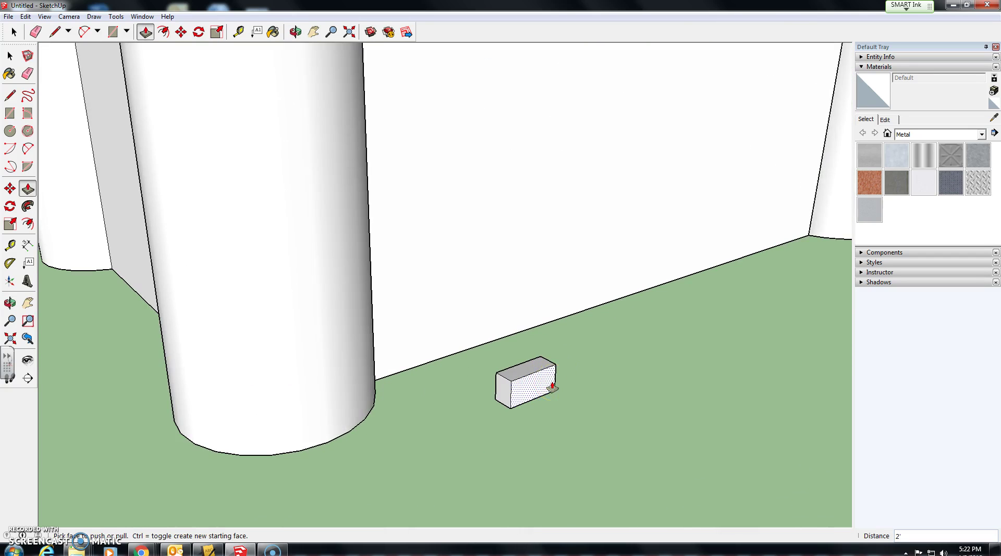
pyautogui.scroll(2, 552, 386)
pyautogui.scroll(-2, 552, 386)
pyautogui.moveTo(554, 383); pyautogui.dragTo(302, 353, button='middle')
# Select the whole block and make it a component named 'Wall Block' via Edit > Make Component.
pyautogui.click(397, 378)
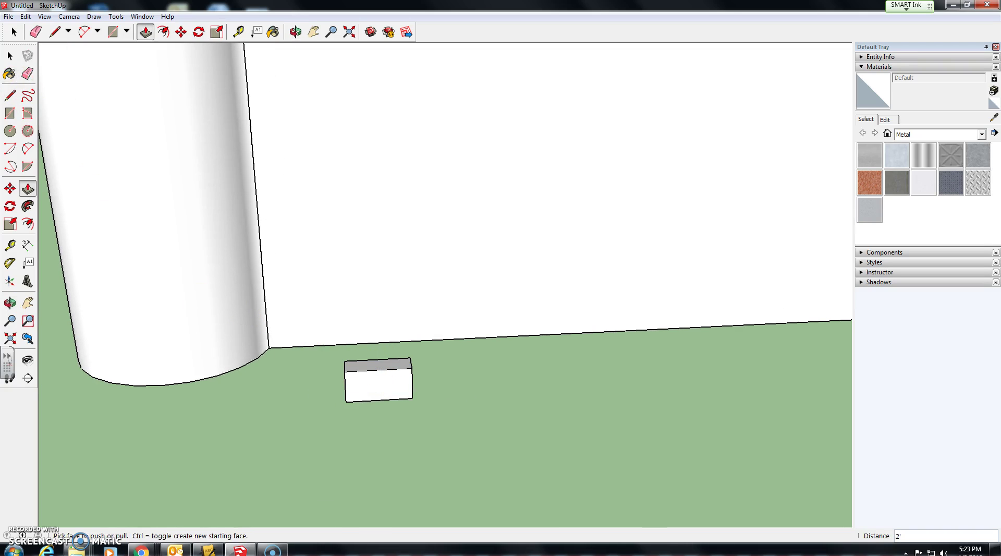
pyautogui.press('space')
pyautogui.moveTo(332, 362); pyautogui.dragTo(436, 409)
pyautogui.moveTo(433, 408); pyautogui.dragTo(199, 203, button='middle')
pyautogui.click(27, 17)
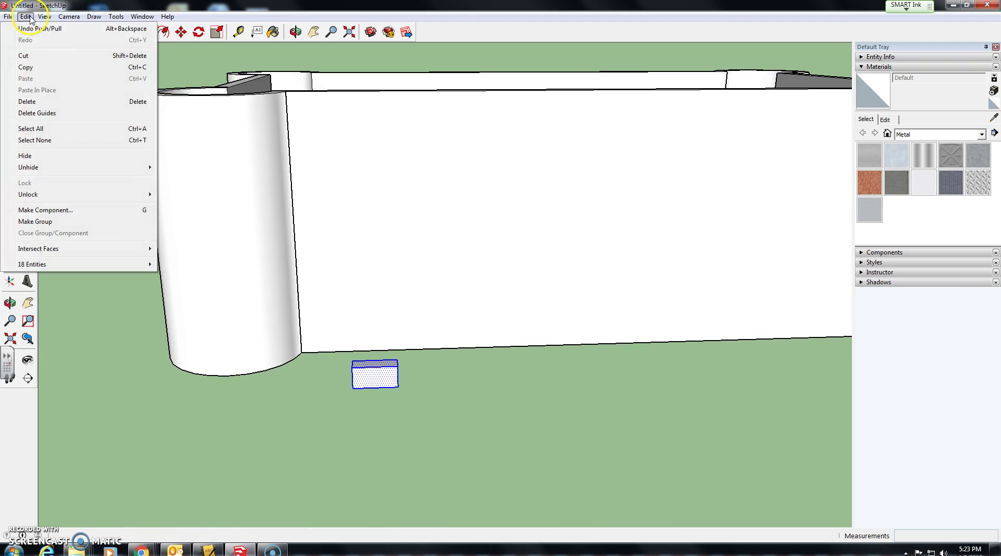
pyautogui.click(84, 211)
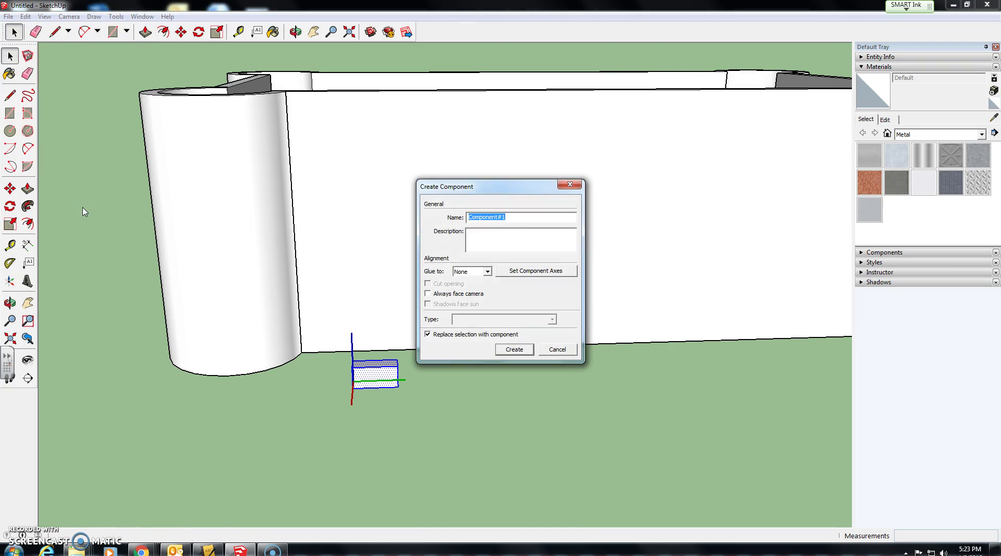
pyautogui.write('Wall Block')
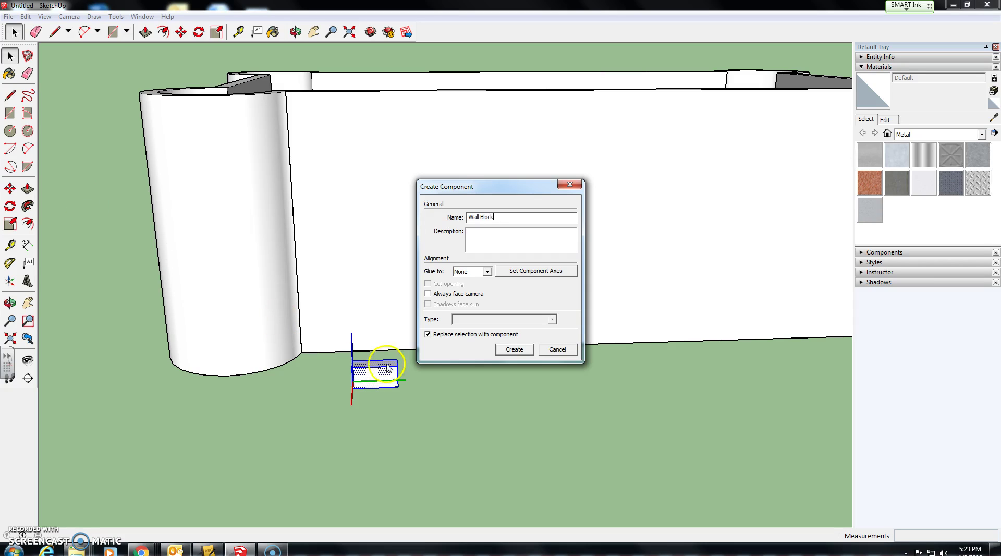
pyautogui.click(514, 349)
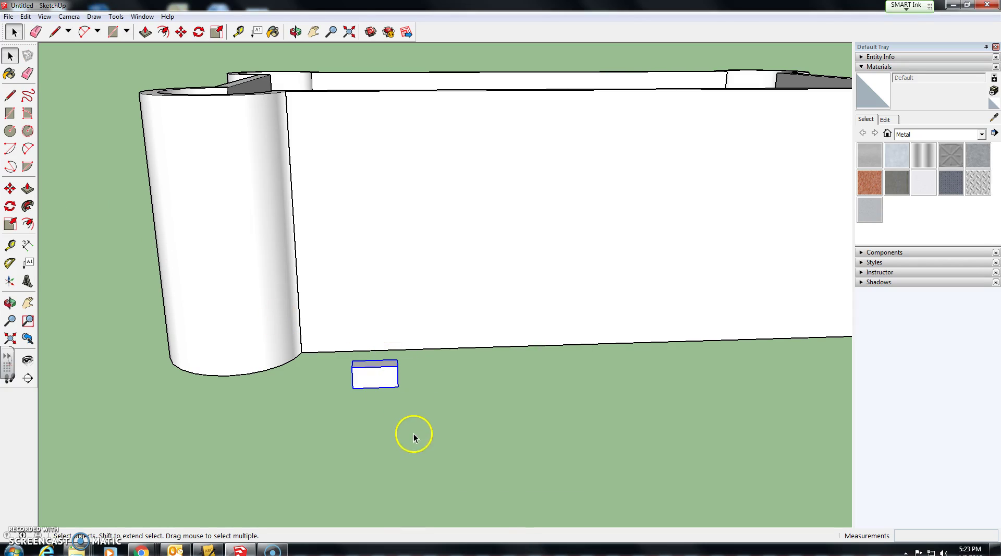
pyautogui.click(405, 420)
# Orbit to face the long wall and select the Wall Block component.
pyautogui.scroll(2, 382, 386)
pyautogui.click(409, 391)
pyautogui.moveTo(431, 395); pyautogui.dragTo(469, 376, button='middle')
pyautogui.scroll(3, 409, 358)
pyautogui.click(407, 398)
pyautogui.scroll(-5, 407, 397)
pyautogui.moveTo(463, 402); pyautogui.dragTo(277, 384, button='middle')
pyautogui.scroll(5, 313, 388)
pyautogui.scroll(-4, 365, 391)
pyautogui.scroll(2, 409, 398)
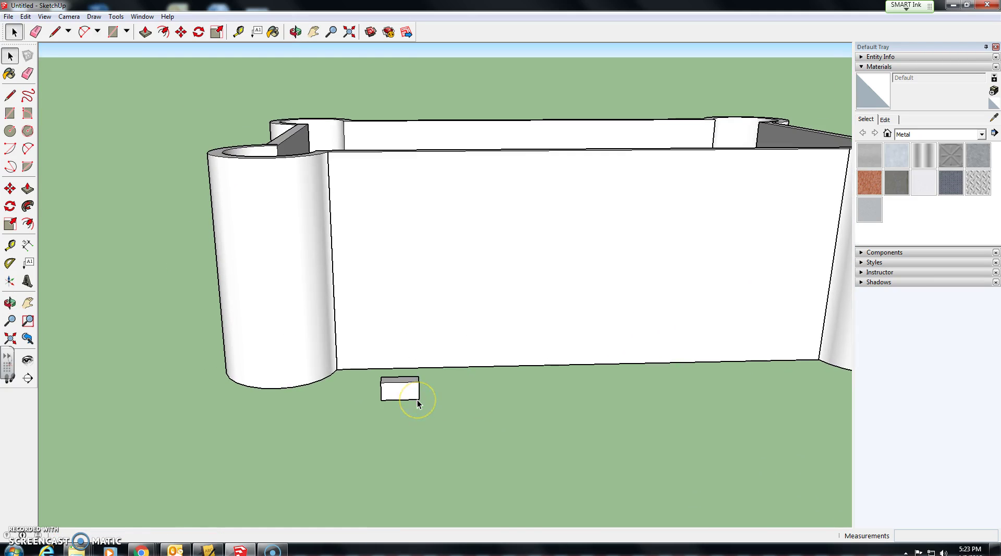
pyautogui.click(412, 398)
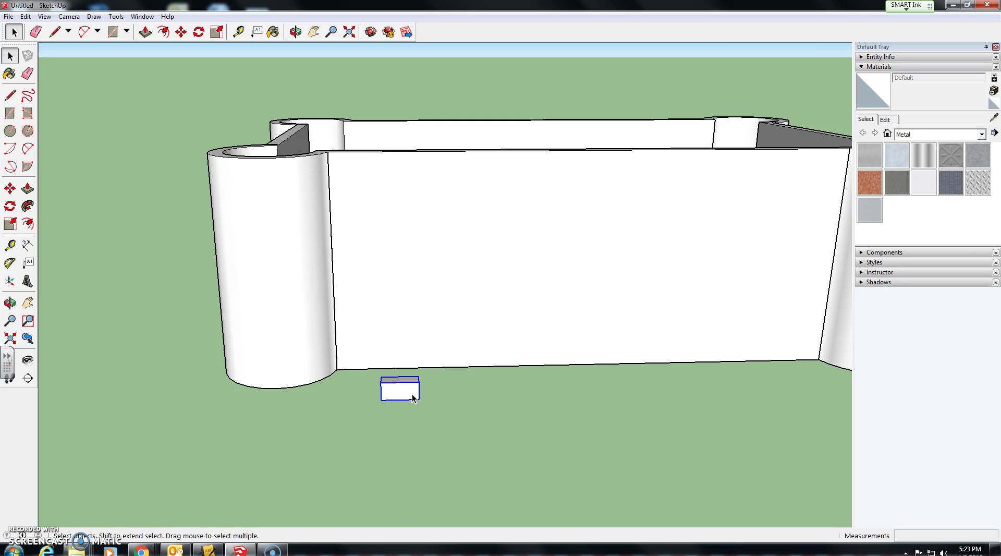
pyautogui.keyDown('ctrl'); pyautogui.click(396, 406); pyautogui.keyUp('ctrl')
# Copy the Wall Block with Move and Ctrl, placing it beside the original.
pyautogui.click(181, 32)
pyautogui.click(381, 400)
pyautogui.press('ctrl')
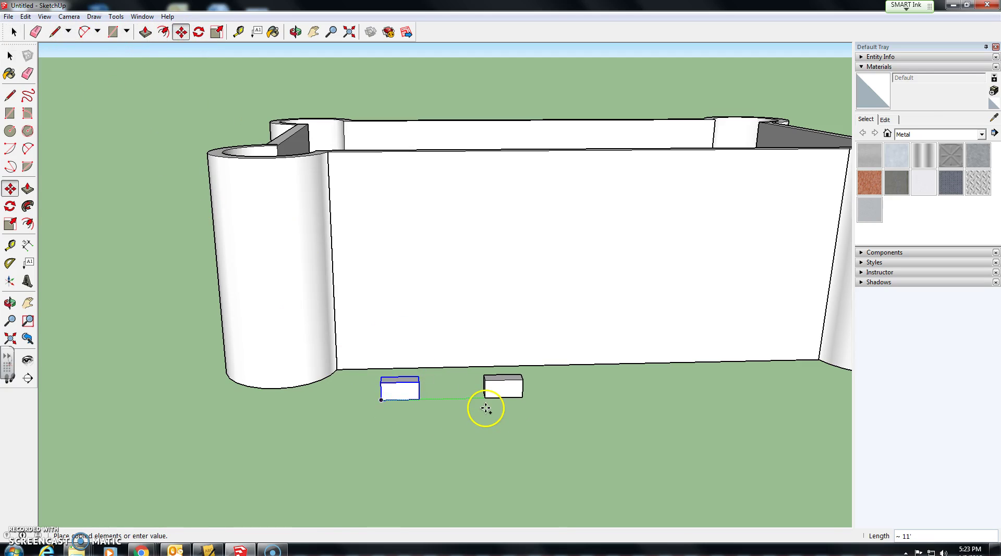
pyautogui.click(486, 408)
# Move the copy onto the front wall top, snapping its corner to the wall's left corner.
pyautogui.scroll(3, 488, 411)
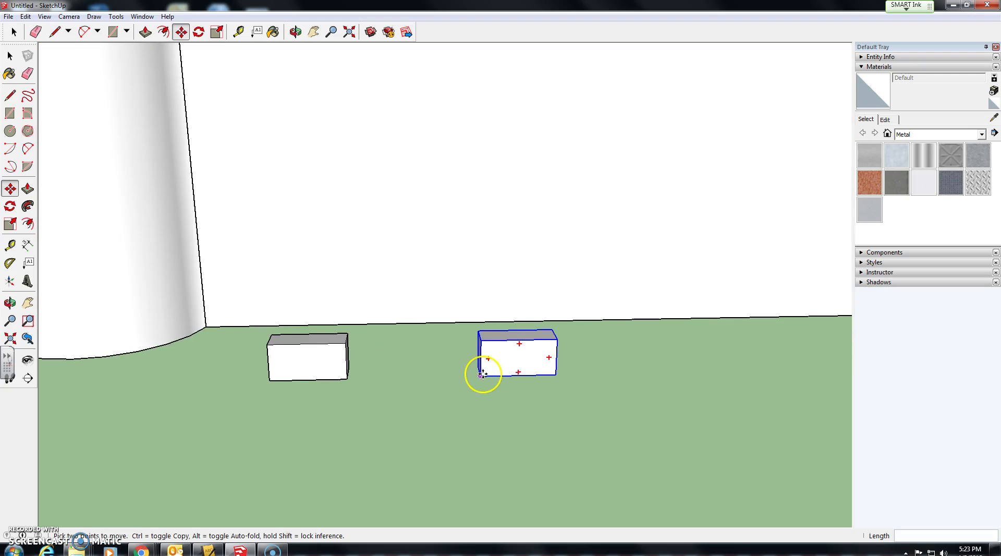
pyautogui.click(483, 373)
pyautogui.moveTo(482, 373); pyautogui.dragTo(313, 223, button='middle')
pyautogui.scroll(5, 312, 209)
pyautogui.click(306, 184)
pyautogui.moveTo(306, 183); pyautogui.dragTo(415, 253, button='middle')
pyautogui.click(328, 241)
pyautogui.click(327, 254)
# Check the block's seat beside the left corner post and pick its corner again.
pyautogui.scroll(-1, 328, 256)
pyautogui.scroll(3, 327, 256)
pyautogui.moveTo(324, 258); pyautogui.dragTo(347, 306, button='middle')
pyautogui.scroll(-2, 424, 291)
pyautogui.moveTo(425, 290); pyautogui.dragTo(335, 216, button='middle')
pyautogui.scroll(-3, 449, 229)
pyautogui.scroll(-2, 402, 235)
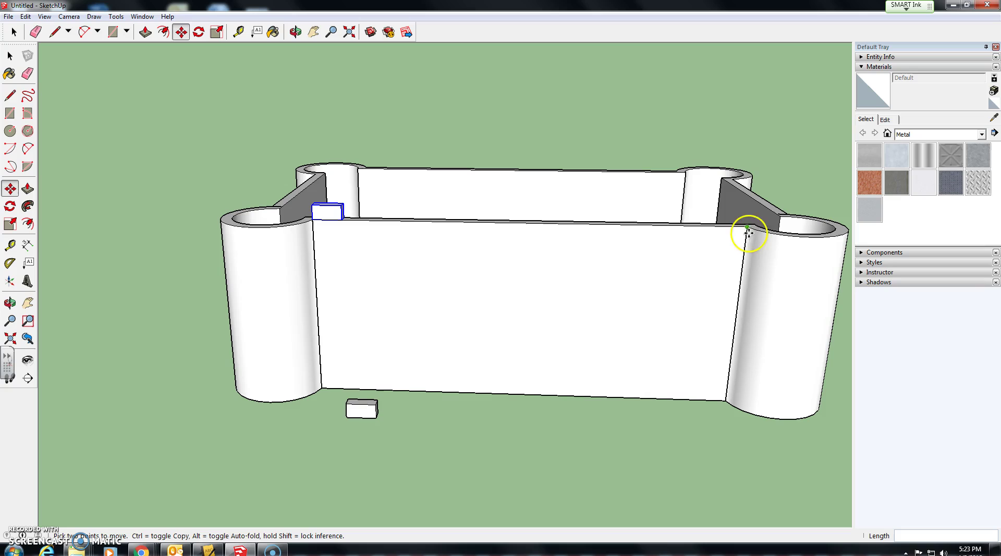
pyautogui.moveTo(417, 391); pyautogui.dragTo(445, 384, button='middle')
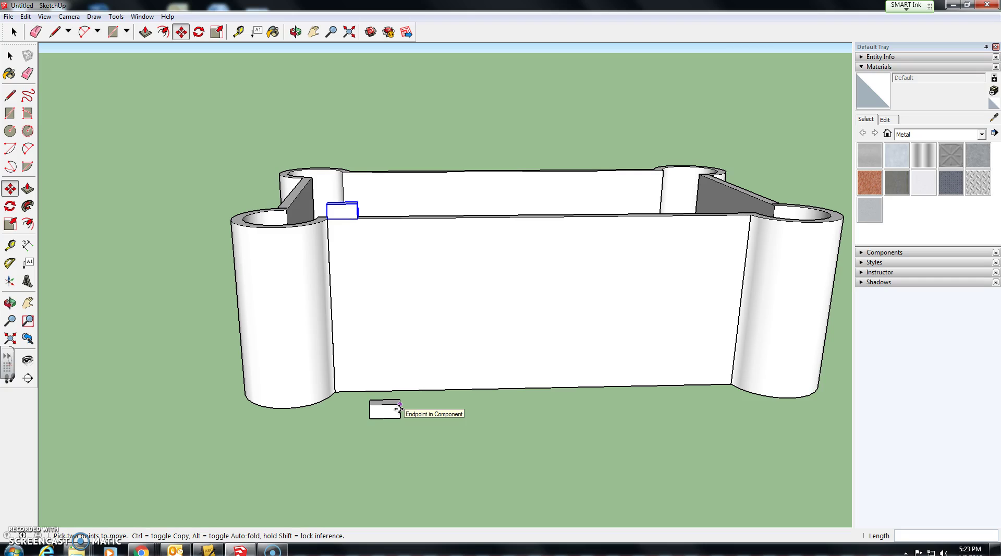
pyautogui.click(399, 408)
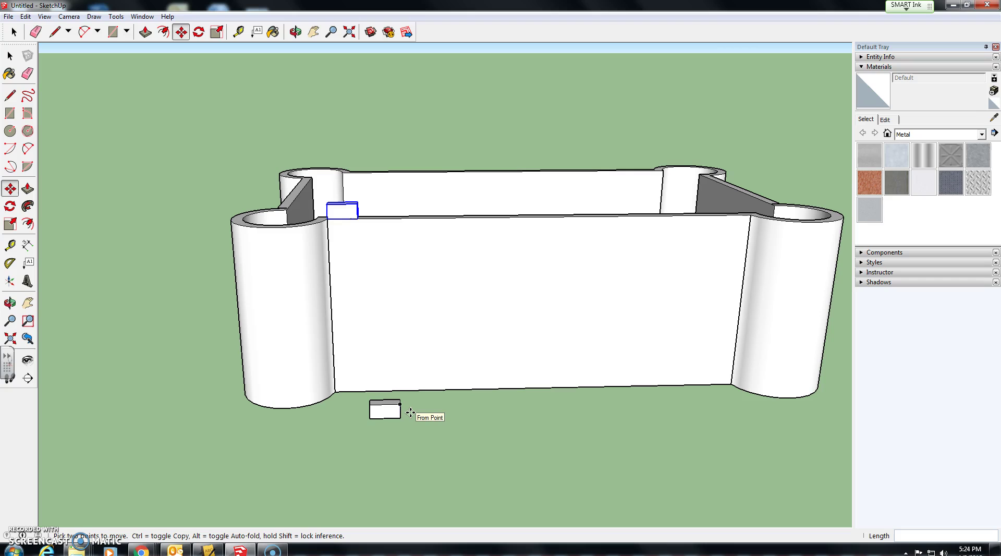
# Set the Wall Block down on the front wall top at its left corner.
pyautogui.moveTo(410, 413); pyautogui.dragTo(357, 218)
pyautogui.moveTo(357, 217); pyautogui.dragTo(225, 193, button='middle')
pyautogui.click(254, 196)
pyautogui.scroll(2, 242, 197)
pyautogui.press('q')
pyautogui.press('m')
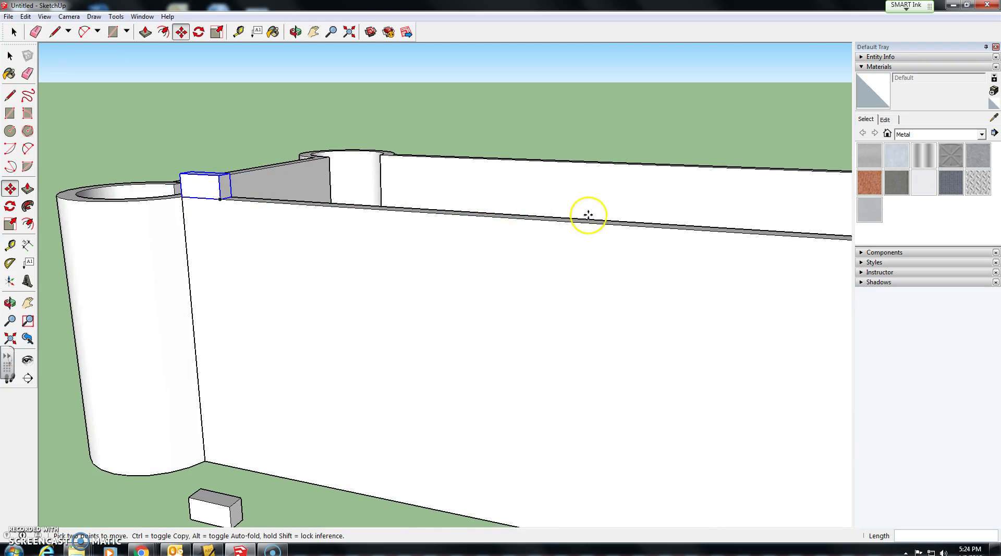
pyautogui.scroll(-3, 615, 216)
pyautogui.scroll(5, 782, 229)
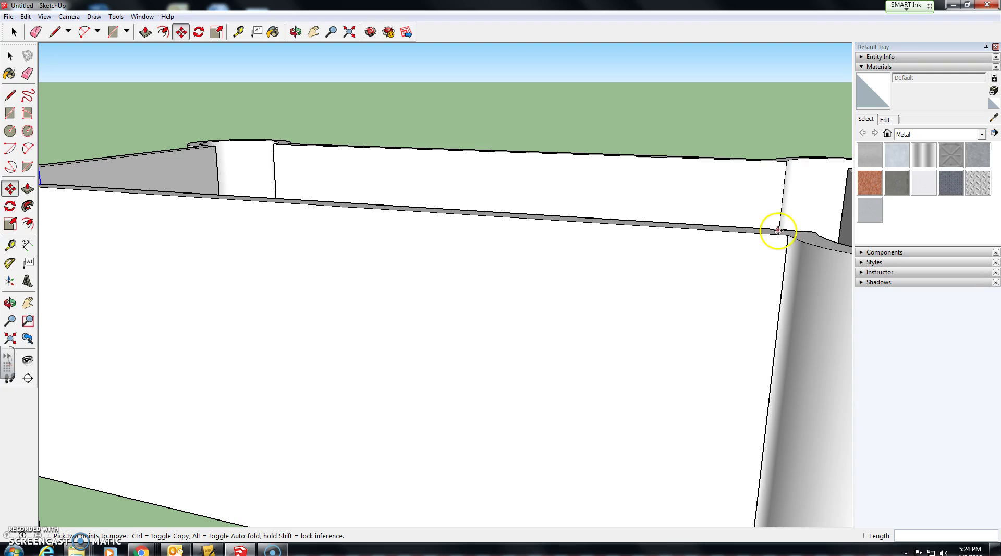
pyautogui.scroll(-4, 786, 234)
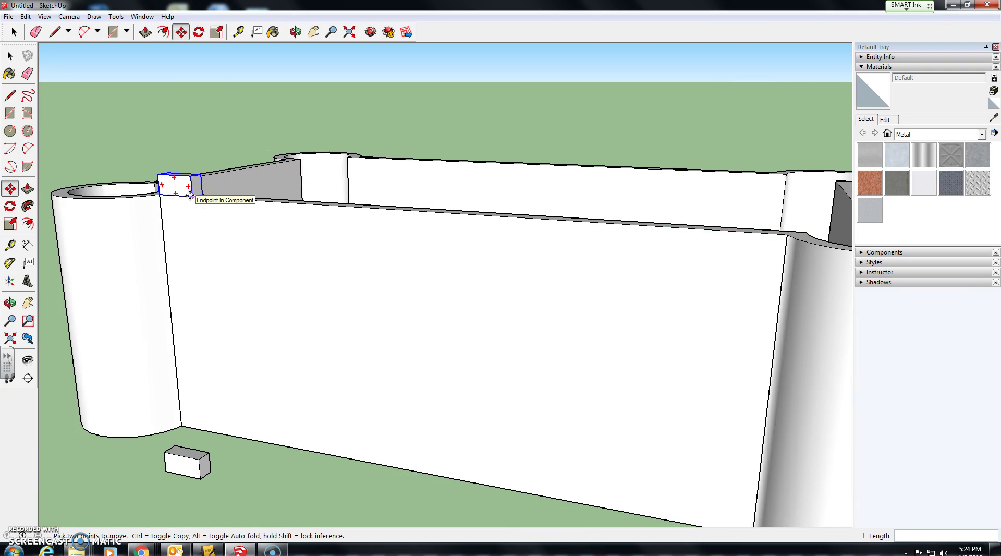
# Copy the left-end block along the front wall top toward its right end.
pyautogui.press('ctrl')
pyautogui.moveTo(192, 195); pyautogui.dragTo(787, 233)
pyautogui.scroll(-2, 785, 234)
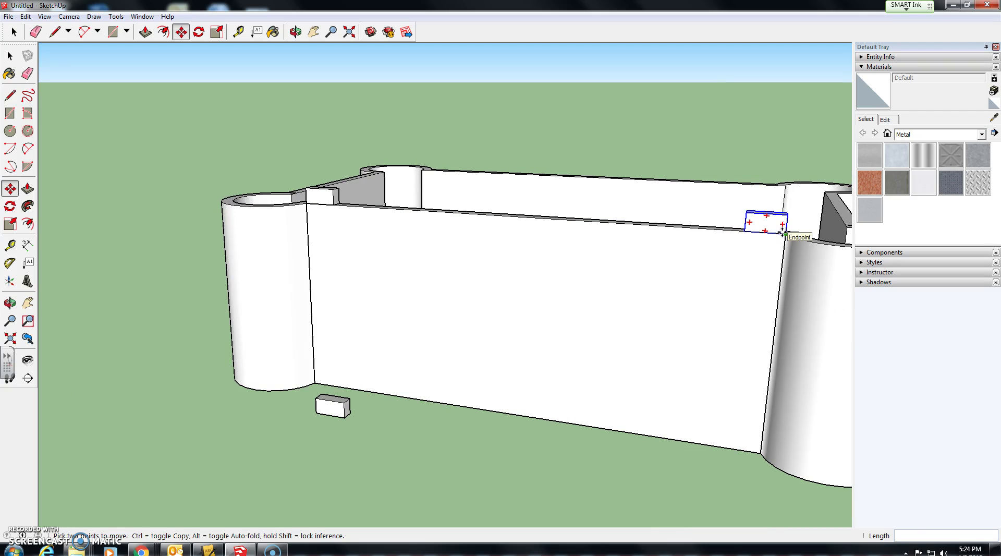
pyautogui.moveTo(543, 207); pyautogui.dragTo(644, 223, button='middle')
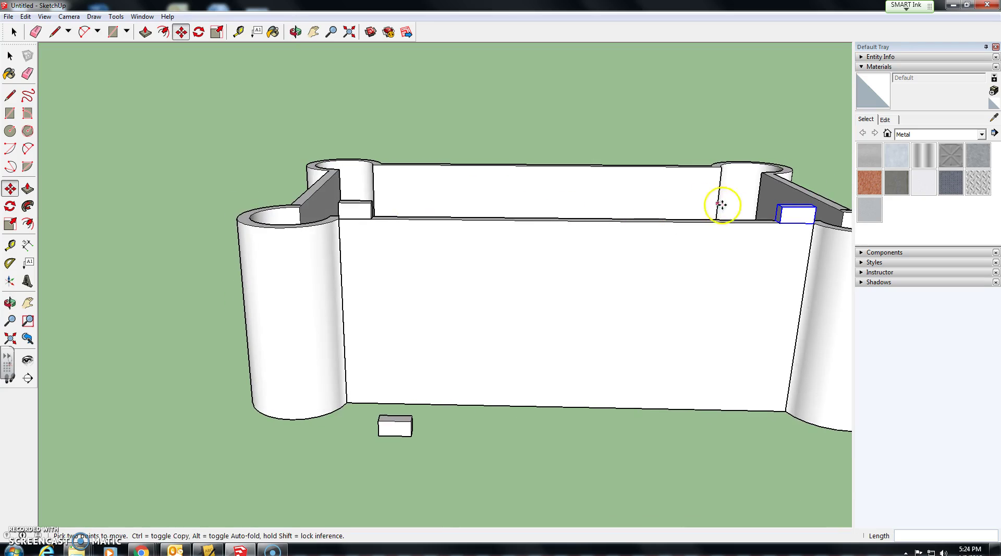
pyautogui.scroll(3, 789, 215)
pyautogui.scroll(2, 789, 214)
pyautogui.click(782, 211)
pyautogui.scroll(-5, 780, 204)
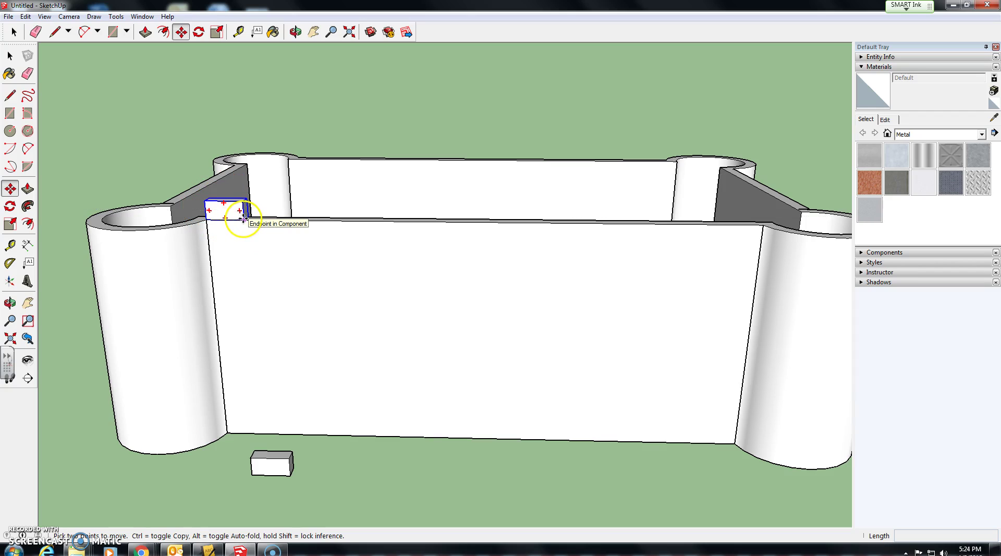
pyautogui.click(244, 219)
pyautogui.press('ctrl')
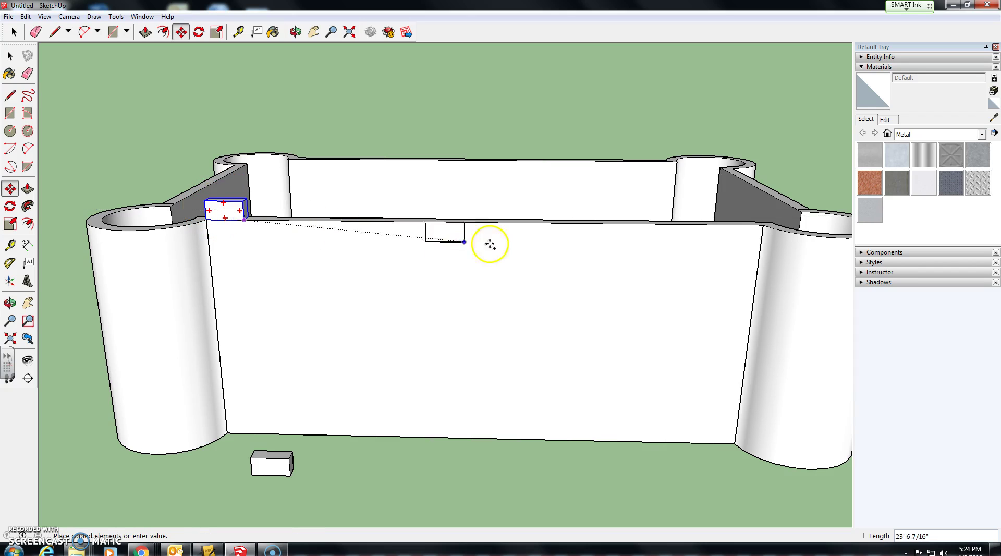
# Drop the copy at the wall's right corner and array /9 for evenly spaced blocks between.
pyautogui.click(762, 230)
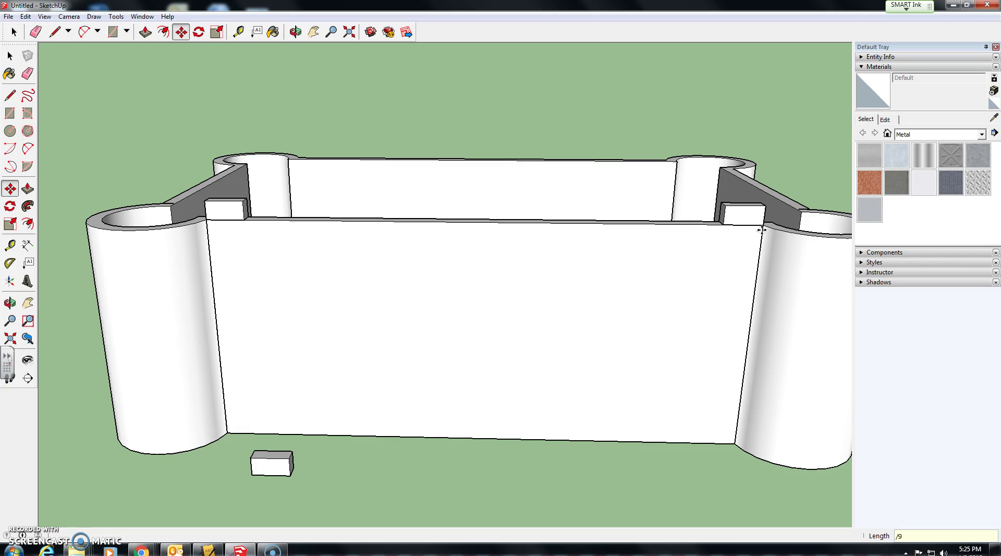
pyautogui.press('Return')
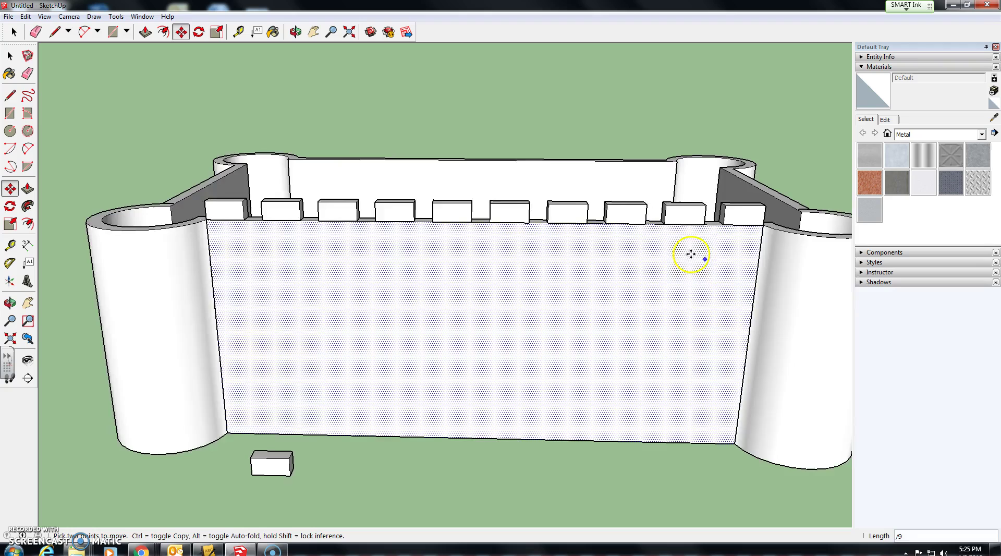
pyautogui.scroll(-3, 624, 245)
pyautogui.scroll(3, 407, 219)
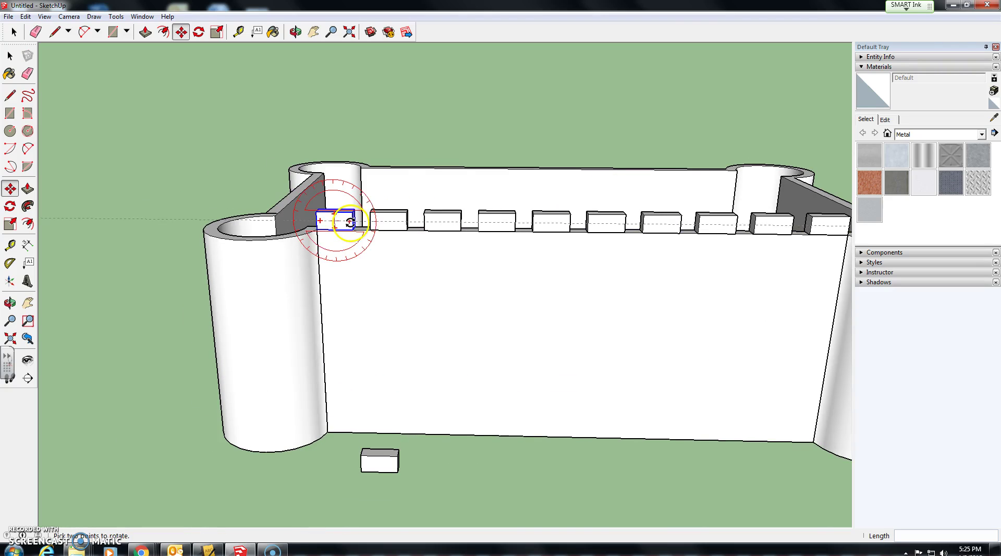
pyautogui.moveTo(349, 222); pyautogui.dragTo(389, 272, button='middle')
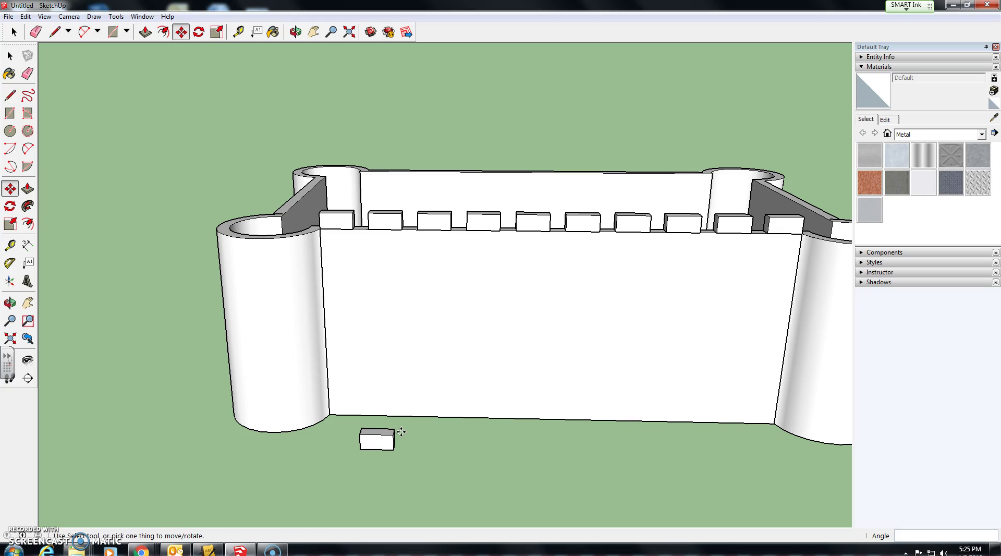
pyautogui.moveTo(353, 223)
pyautogui.mouseDown(button='middle')
pyautogui.moveTo(362, 223)
pyautogui.moveTo(330, 211)
pyautogui.moveTo(353, 222)
pyautogui.mouseUp(button='middle')
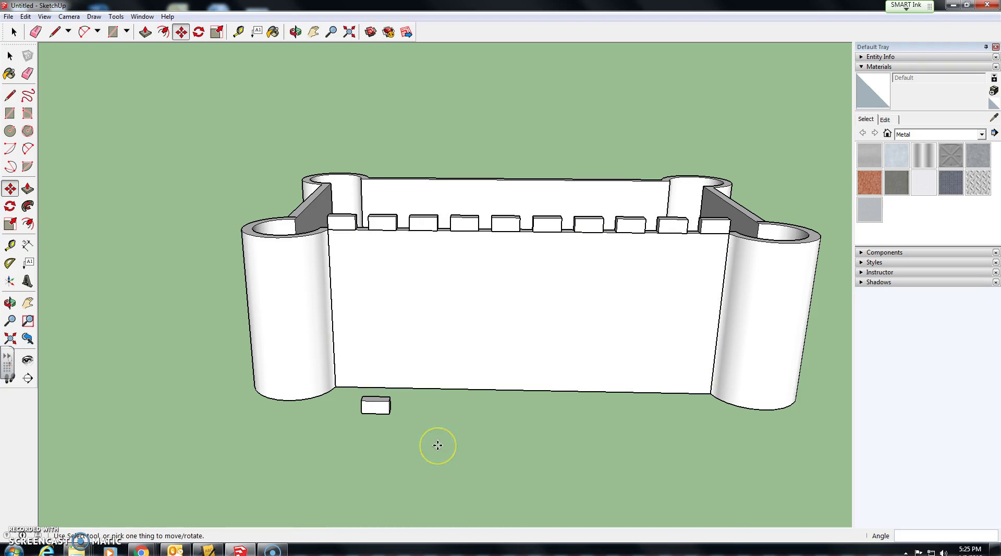
pyautogui.moveTo(346, 329); pyautogui.dragTo(497, 298, button='middle')
# Select the full row of Wall Blocks on the front wall top.
pyautogui.moveTo(405, 264); pyautogui.dragTo(530, 286, button='middle')
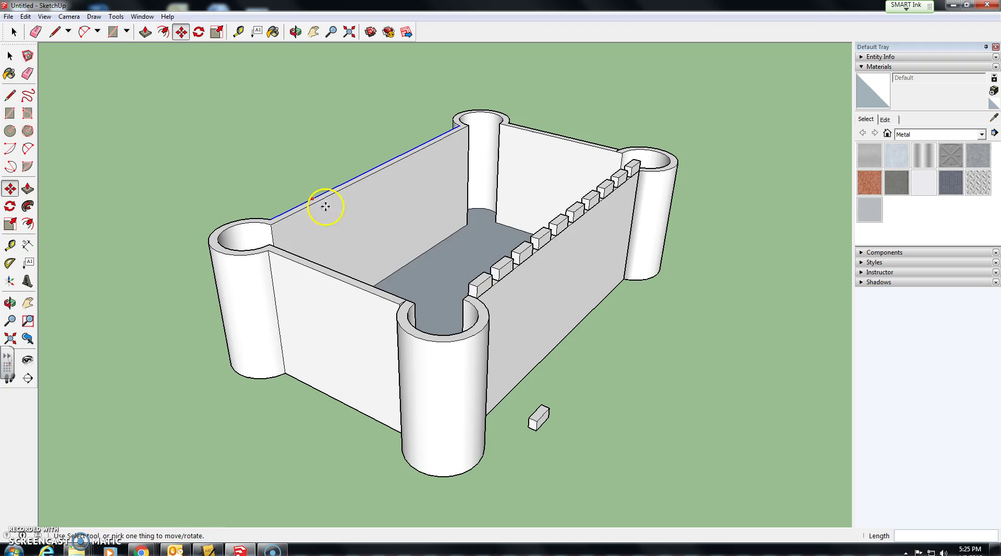
pyautogui.scroll(2, 501, 297)
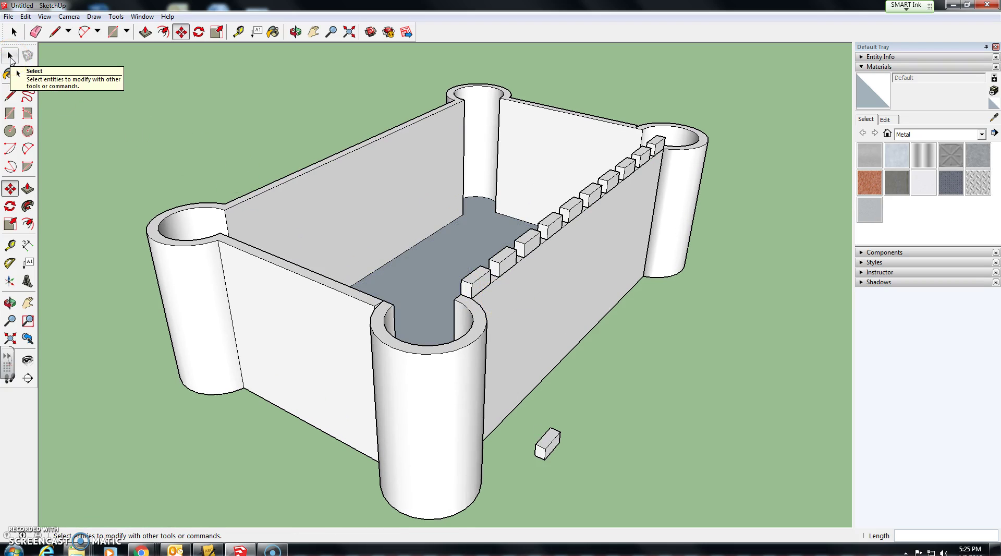
pyautogui.click(10, 56)
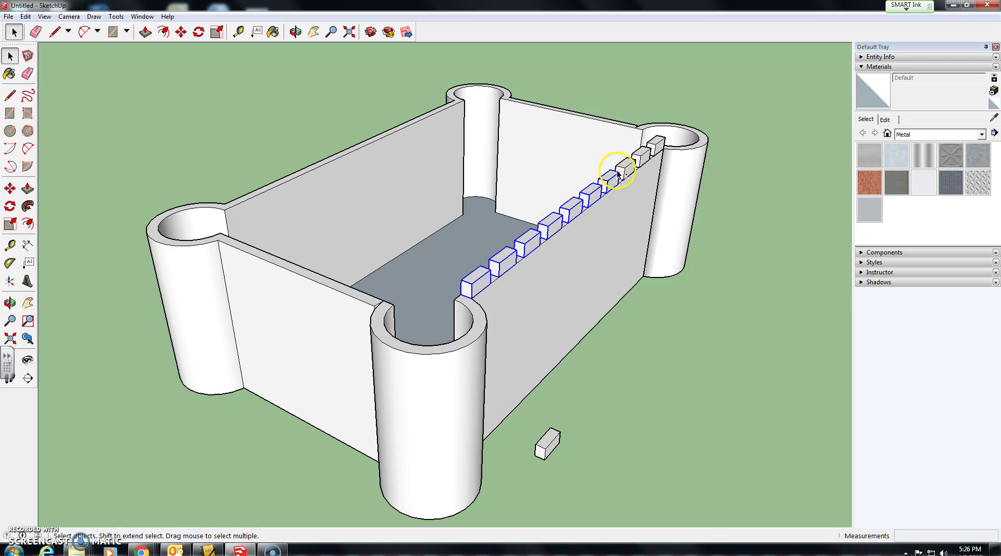
pyautogui.keyDown('shift'); pyautogui.click(637, 155); pyautogui.keyUp('shift')
pyautogui.moveTo(469, 167); pyautogui.dragTo(563, 225, button='middle')
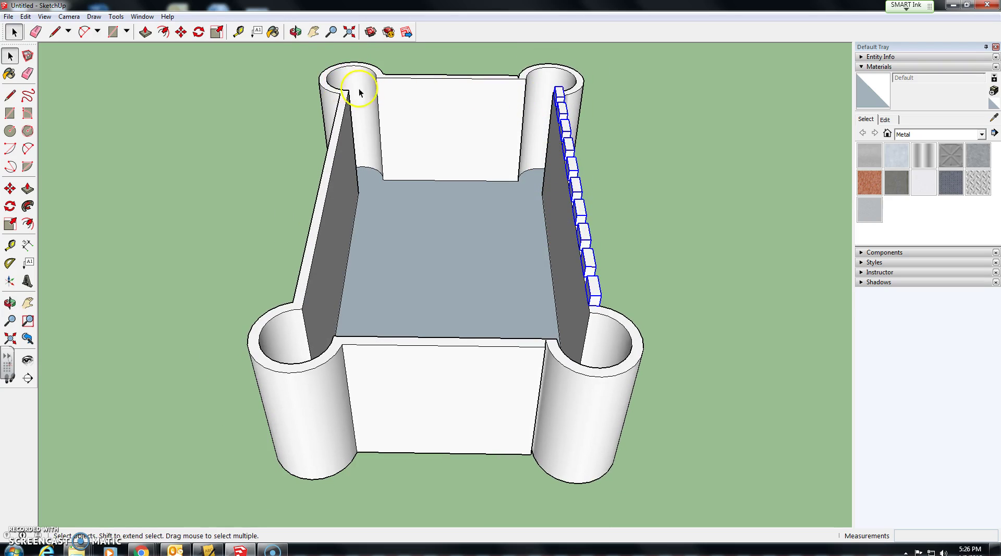
pyautogui.moveTo(367, 241); pyautogui.dragTo(480, 258, button='middle')
pyautogui.scroll(3, 388, 357)
pyautogui.scroll(-1, 391, 348)
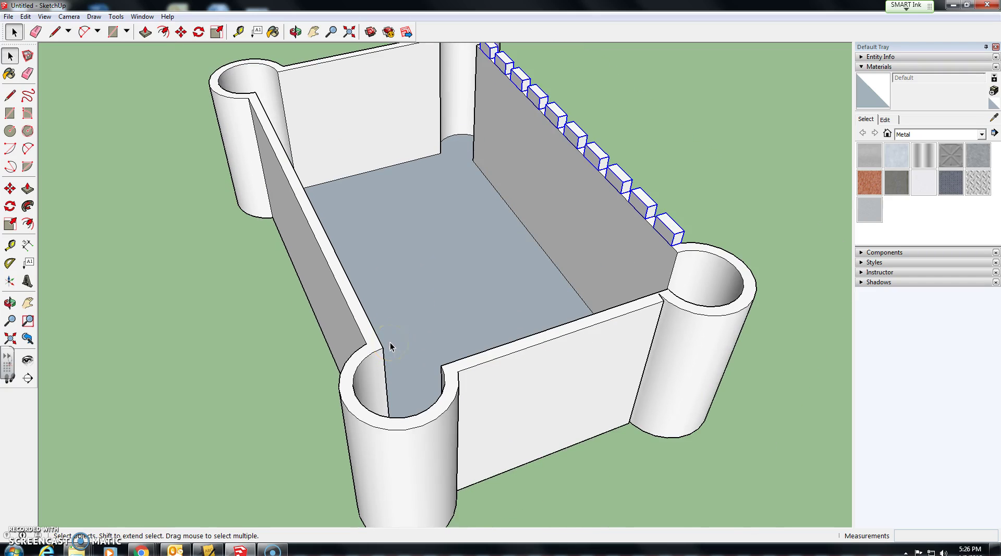
# Copy the selected row with Move and Ctrl and set it on the opposite long wall's top.
pyautogui.click(181, 33)
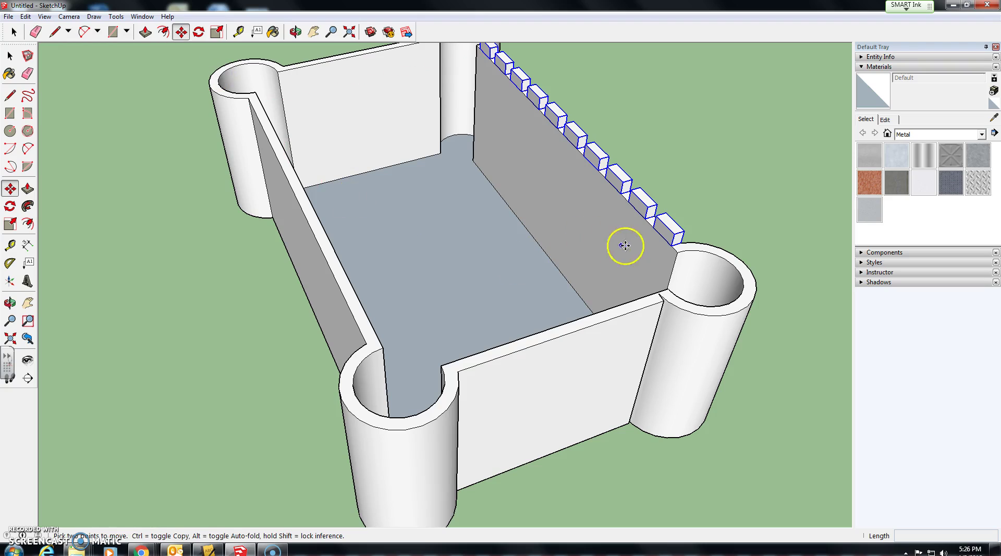
pyautogui.click(672, 244)
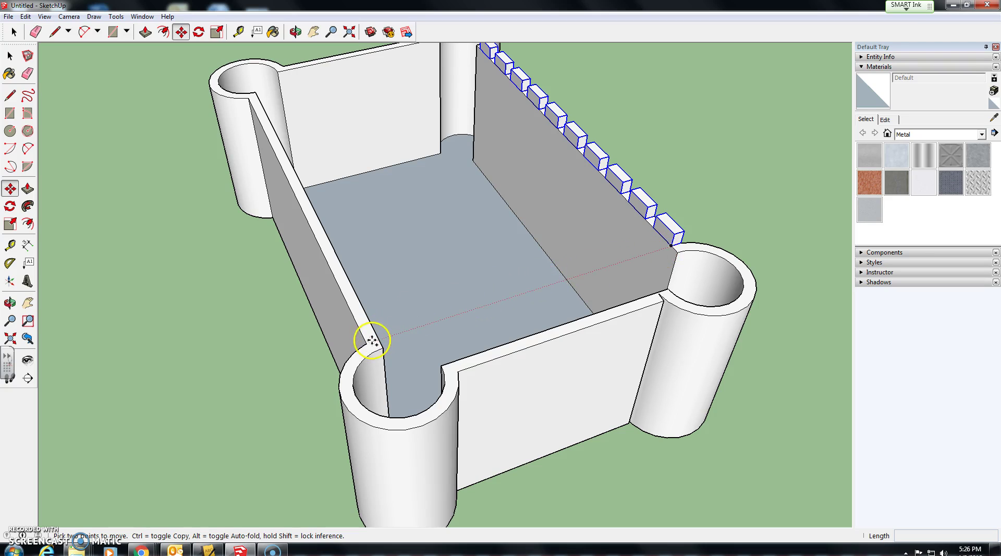
pyautogui.click(670, 245)
pyautogui.press('ctrl')
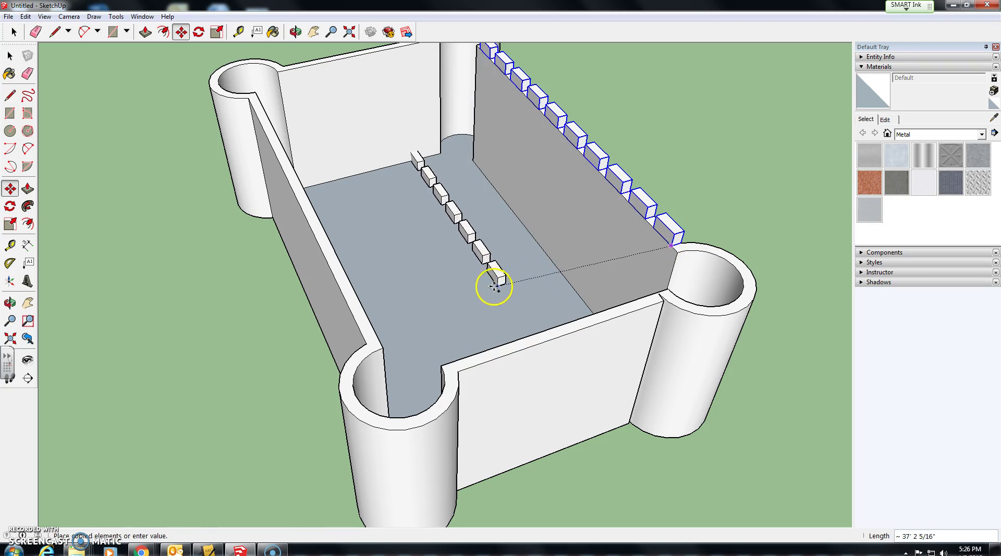
pyautogui.click(366, 344)
pyautogui.moveTo(367, 297); pyautogui.dragTo(678, 154, button='middle')
pyautogui.click(718, 174)
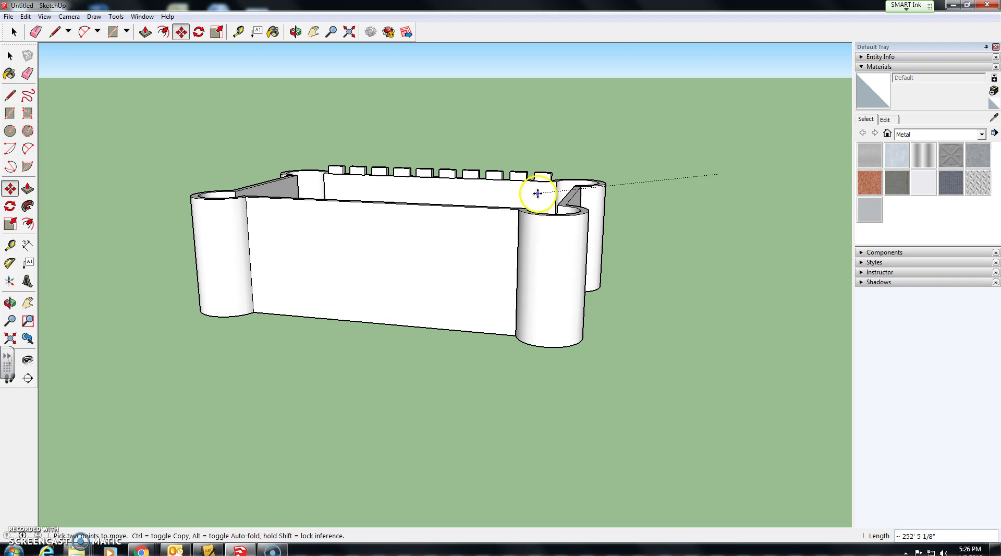
pyautogui.scroll(3, 524, 209)
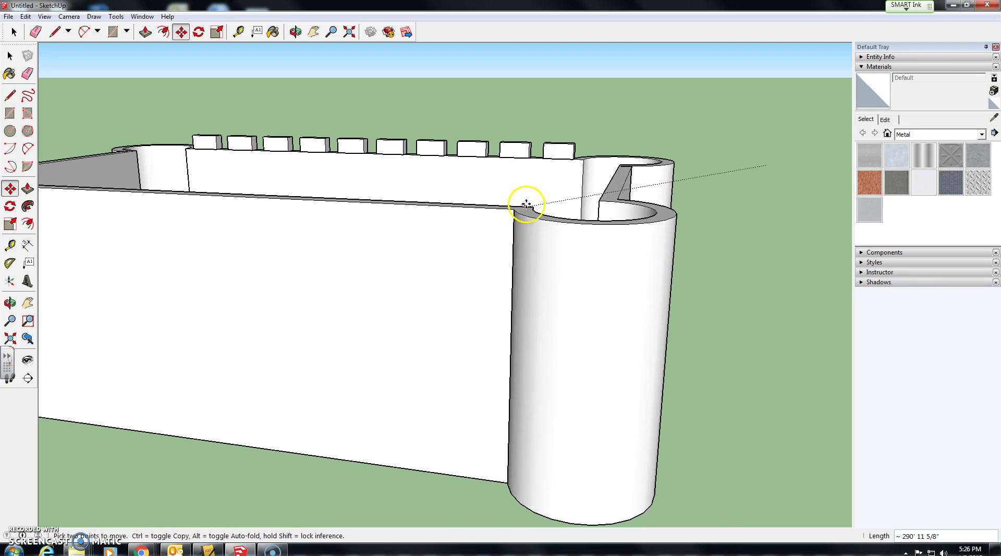
pyautogui.scroll(3, 477, 213)
pyautogui.click(477, 213)
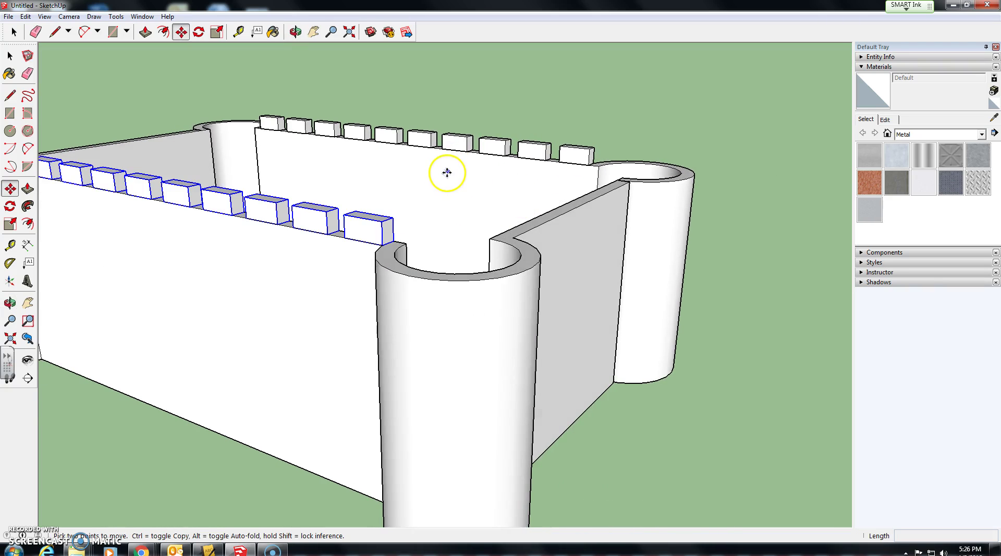
# Orbit around the castle to check the crenellations on both long walls.
pyautogui.scroll(-5, 433, 225)
pyautogui.moveTo(335, 212); pyautogui.dragTo(357, 216, button='middle')
pyautogui.scroll(-2, 412, 229)
pyautogui.moveTo(418, 230); pyautogui.dragTo(592, 223, button='middle')
pyautogui.moveTo(302, 217); pyautogui.dragTo(575, 247, button='middle')
pyautogui.scroll(3, 385, 268)
pyautogui.scroll(-1, 342, 271)
pyautogui.moveTo(342, 271); pyautogui.dragTo(415, 297, button='middle')
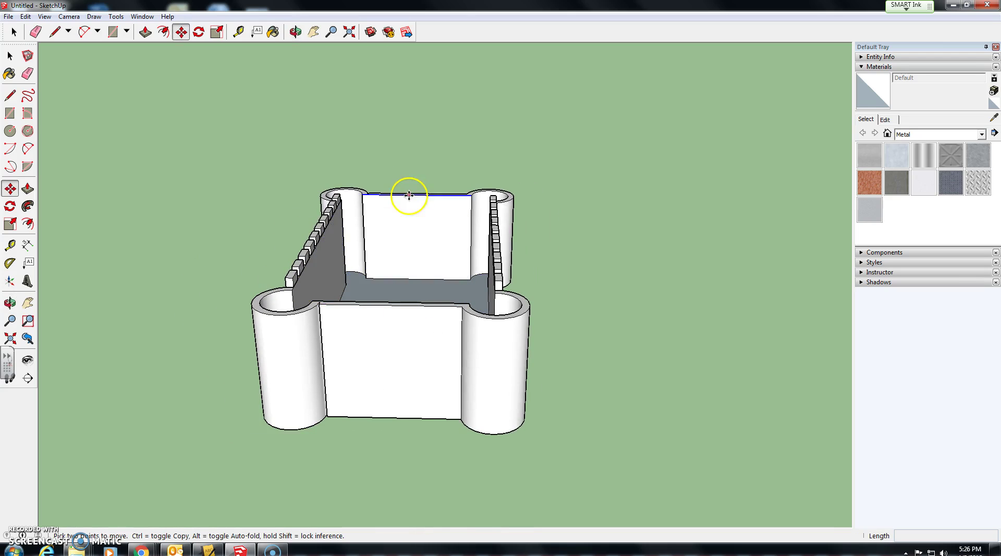
# Rotate the spare Wall Block on the ground 90° so it stands upright.
pyautogui.moveTo(409, 194); pyautogui.dragTo(259, 344, button='middle')
pyautogui.scroll(4, 401, 386)
pyautogui.scroll(-3, 401, 386)
pyautogui.moveTo(432, 402); pyautogui.dragTo(498, 418, button='middle')
pyautogui.scroll(5, 445, 399)
pyautogui.scroll(-2, 498, 417)
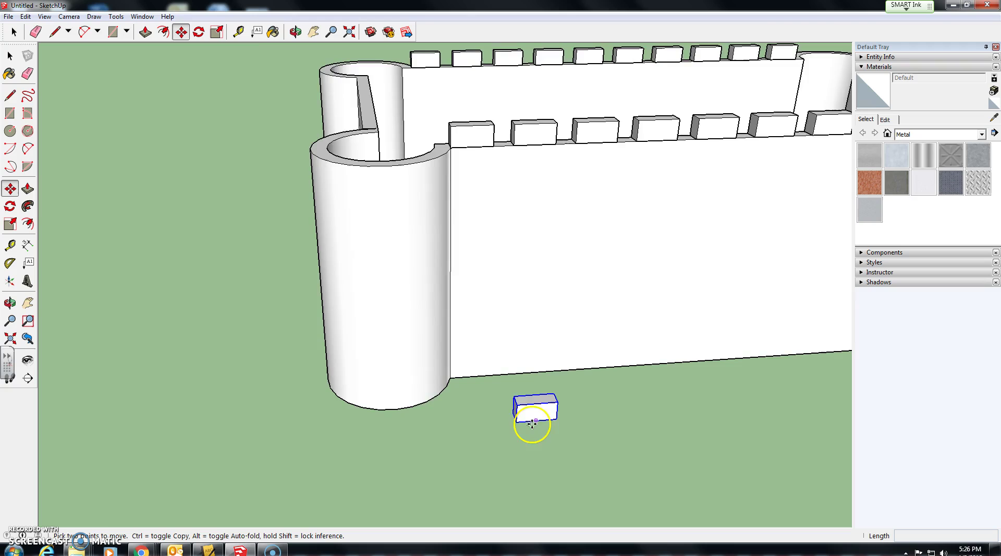
pyautogui.scroll(3, 532, 423)
pyautogui.scroll(-3, 523, 420)
pyautogui.scroll(1, 523, 421)
pyautogui.moveTo(523, 420); pyautogui.dragTo(494, 398, button='middle')
pyautogui.click(181, 32)
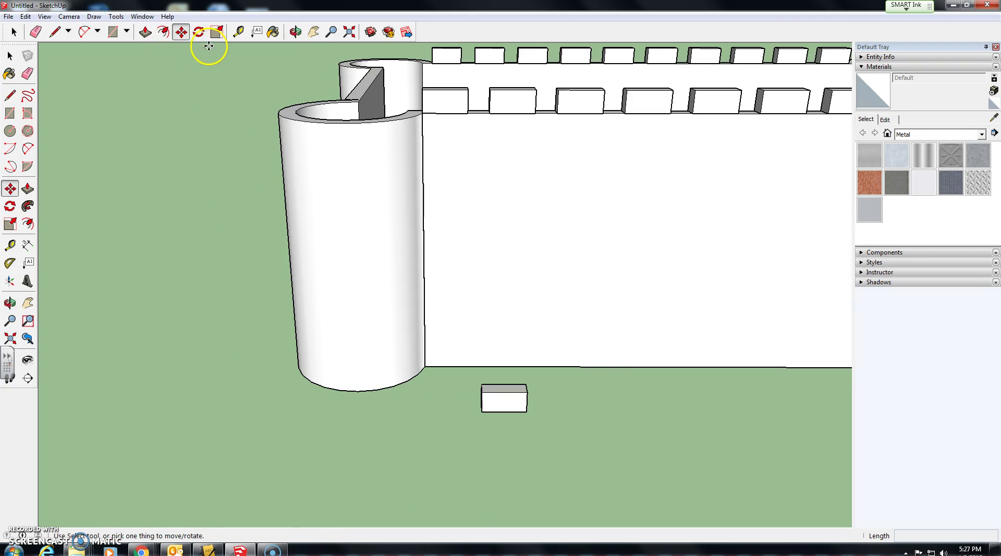
pyautogui.click(199, 32)
pyautogui.scroll(2, 461, 396)
pyautogui.scroll(2, 461, 397)
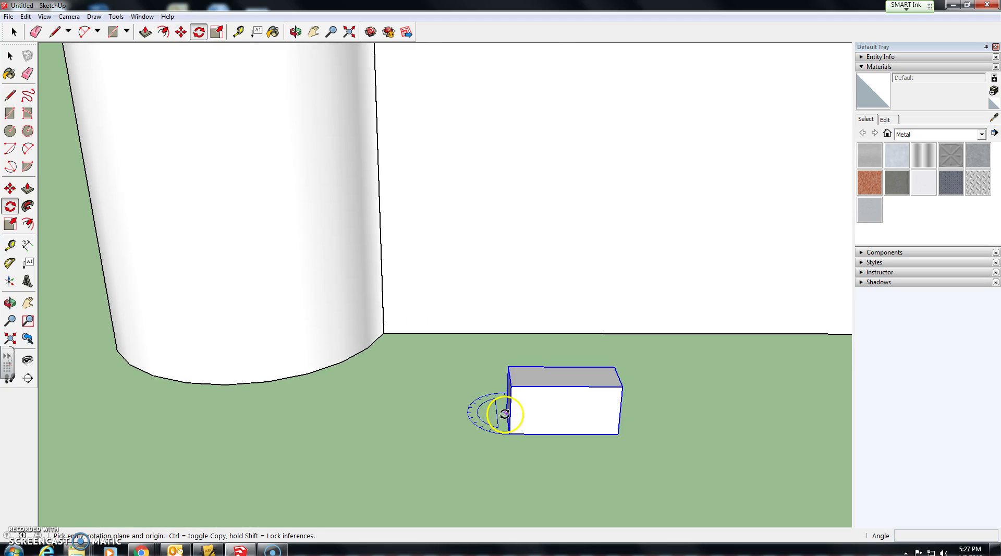
pyautogui.click(506, 417)
pyautogui.click(508, 432)
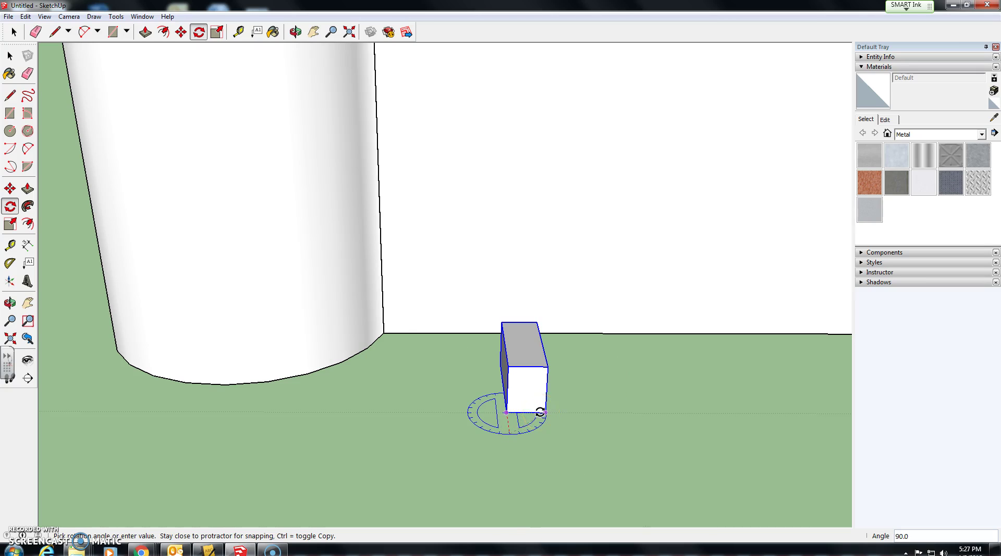
pyautogui.click(545, 412)
pyautogui.scroll(-2, 541, 410)
pyautogui.scroll(1, 554, 431)
pyautogui.scroll(-1, 542, 425)
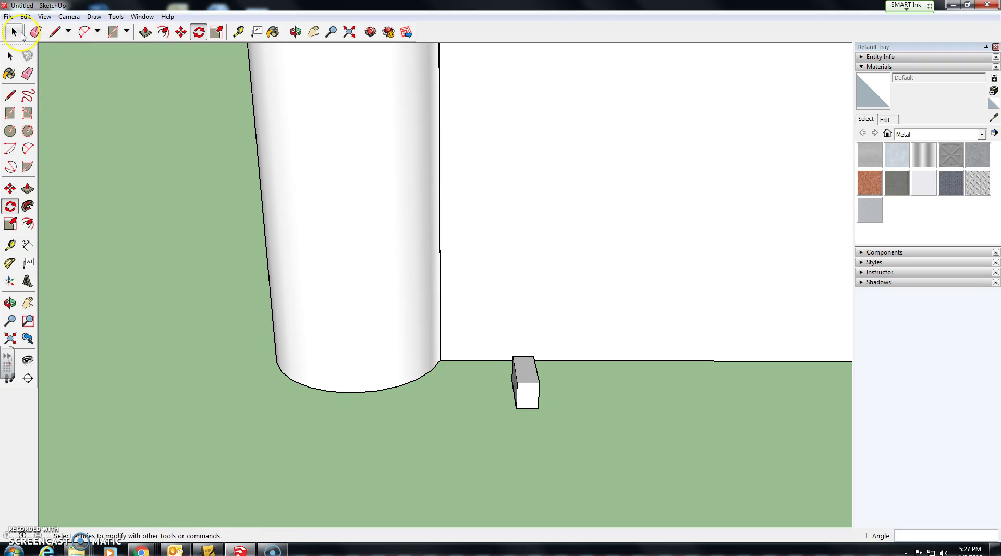
# Start a Ctrl copy-move of the upright block toward the wall top.
pyautogui.click(181, 32)
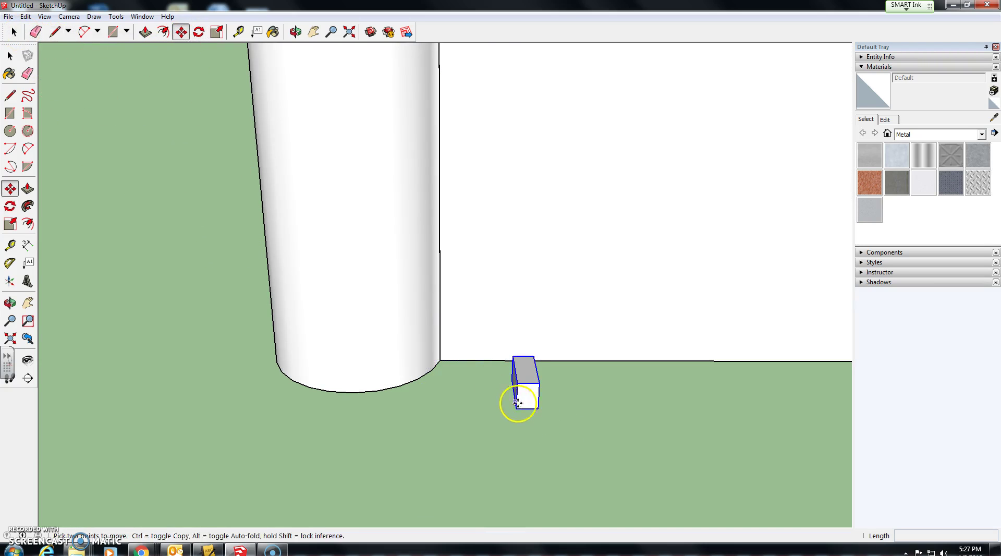
pyautogui.press('ctrl')
pyautogui.click(536, 408)
pyautogui.scroll(-5, 469, 253)
pyautogui.scroll(3, 421, 163)
pyautogui.scroll(5, 423, 164)
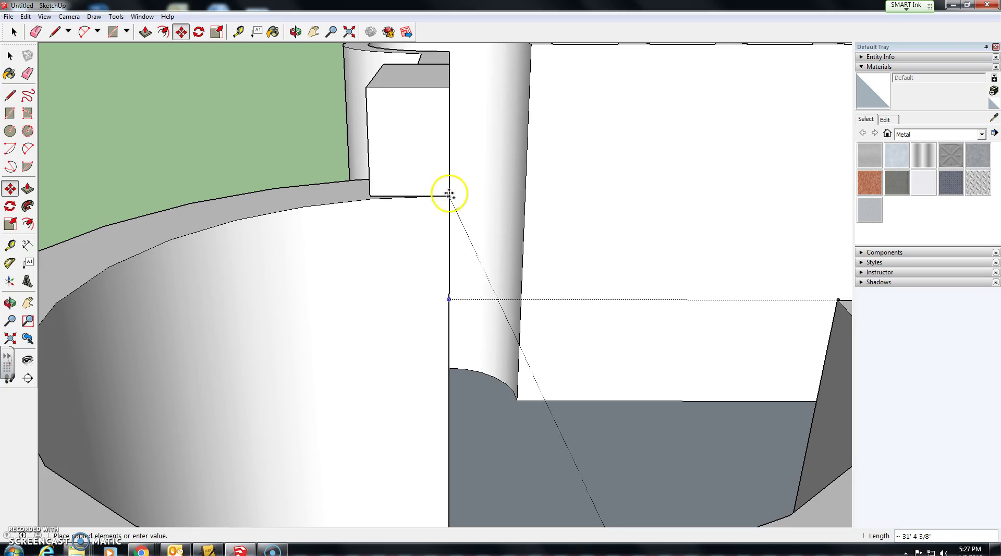
# Copy the block onto the tower rim, then onto the front wall's left corner.
pyautogui.click(446, 197)
pyautogui.moveTo(445, 199); pyautogui.dragTo(402, 219, button='middle')
pyautogui.scroll(5, 502, 259)
pyautogui.scroll(-3, 502, 259)
pyautogui.moveTo(488, 259); pyautogui.dragTo(474, 284, button='middle')
pyautogui.press('m')
pyautogui.click(520, 298)
pyautogui.press('ctrl')
pyautogui.click(85, 249)
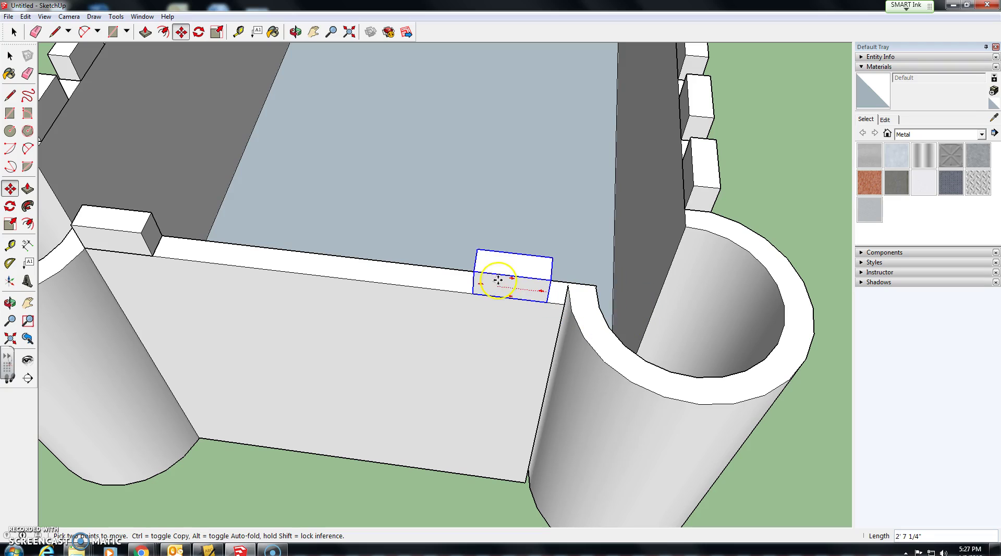
# Reposition the block so it sits squarely on the front wall top.
pyautogui.press('Escape')
pyautogui.click(548, 283)
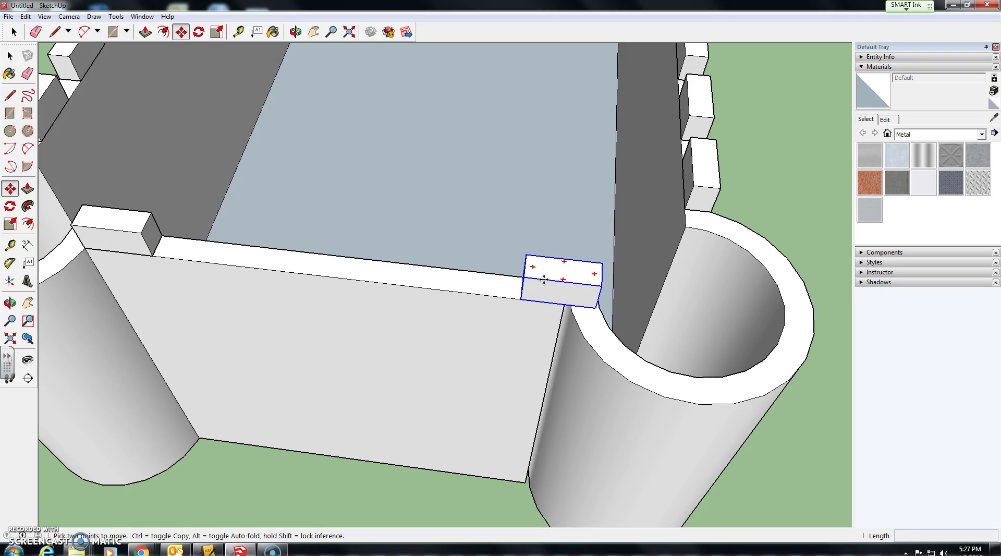
pyautogui.click(537, 284)
pyautogui.scroll(2, 532, 285)
pyautogui.click(519, 281)
pyautogui.moveTo(559, 291); pyautogui.dragTo(527, 284, button='middle')
pyautogui.click(556, 311)
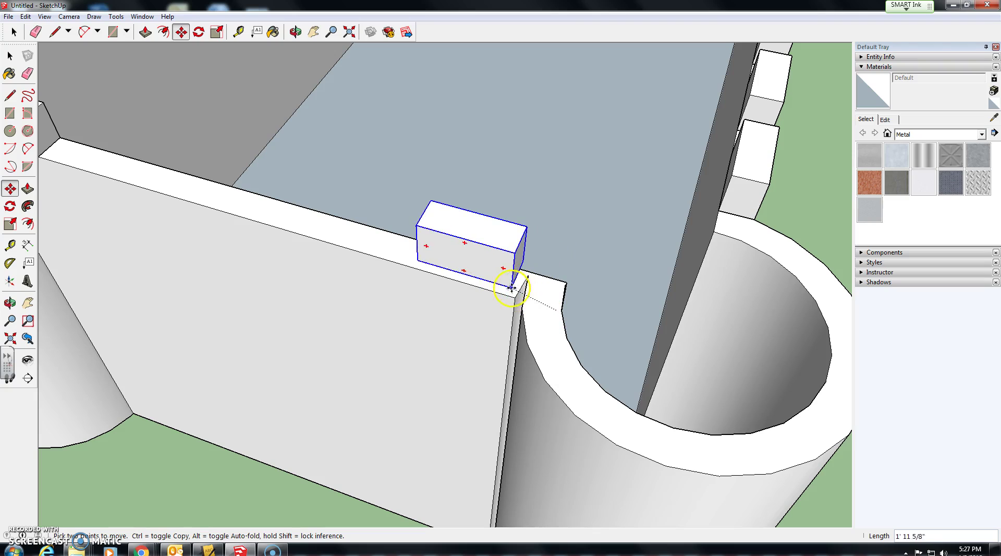
pyautogui.click(515, 296)
pyautogui.moveTo(505, 302); pyautogui.dragTo(476, 239, button='middle')
pyautogui.scroll(4, 256, 269)
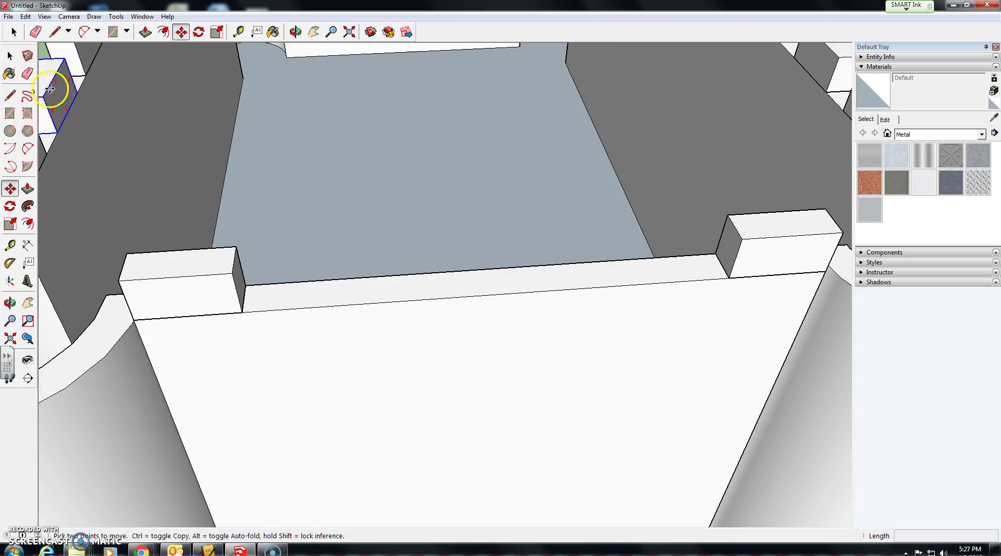
# Erase the extra block, copy one to the far right end, and array it /4.
pyautogui.click(28, 73)
pyautogui.click(741, 234)
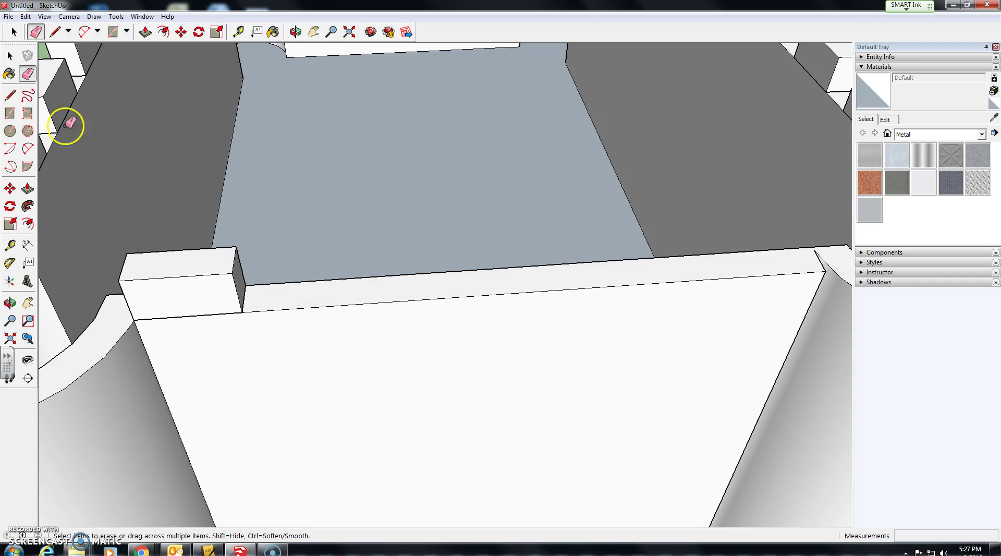
pyautogui.click(180, 33)
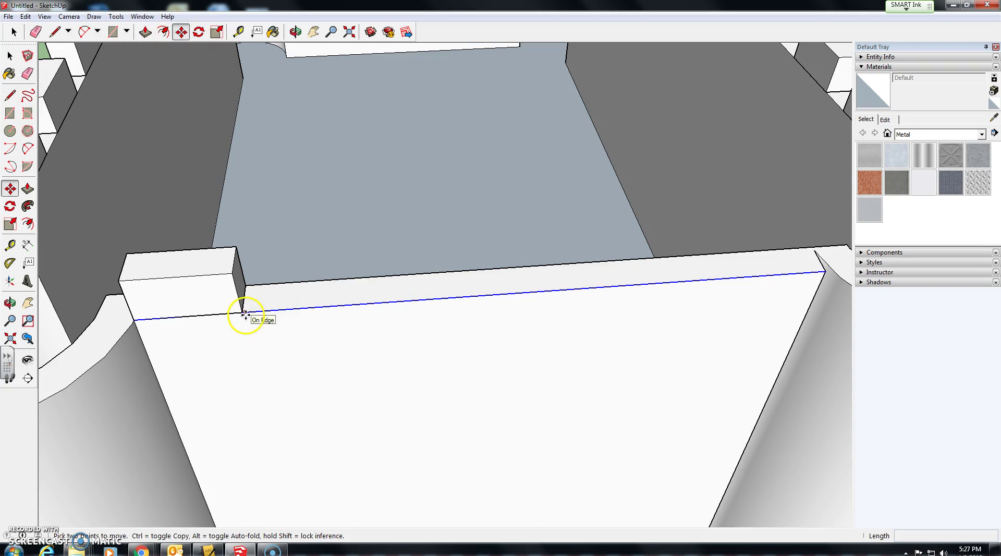
pyautogui.press('ctrl')
pyautogui.click(242, 313)
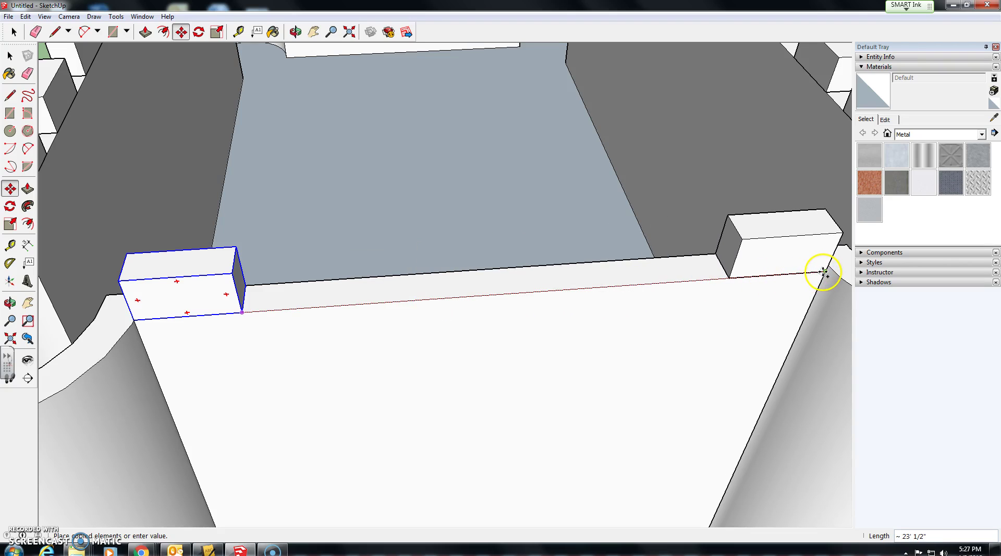
pyautogui.click(822, 271)
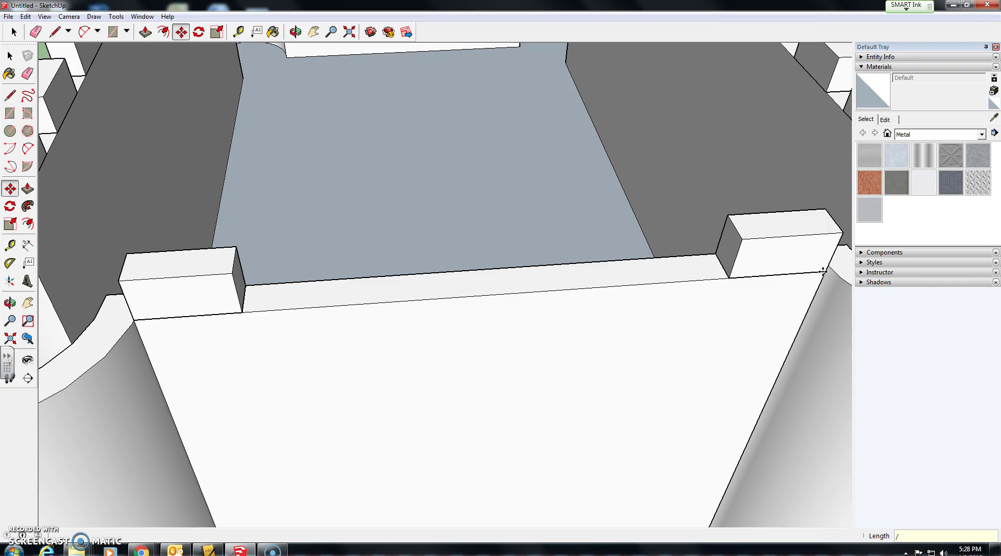
pyautogui.write('/4')
pyautogui.press('Return')
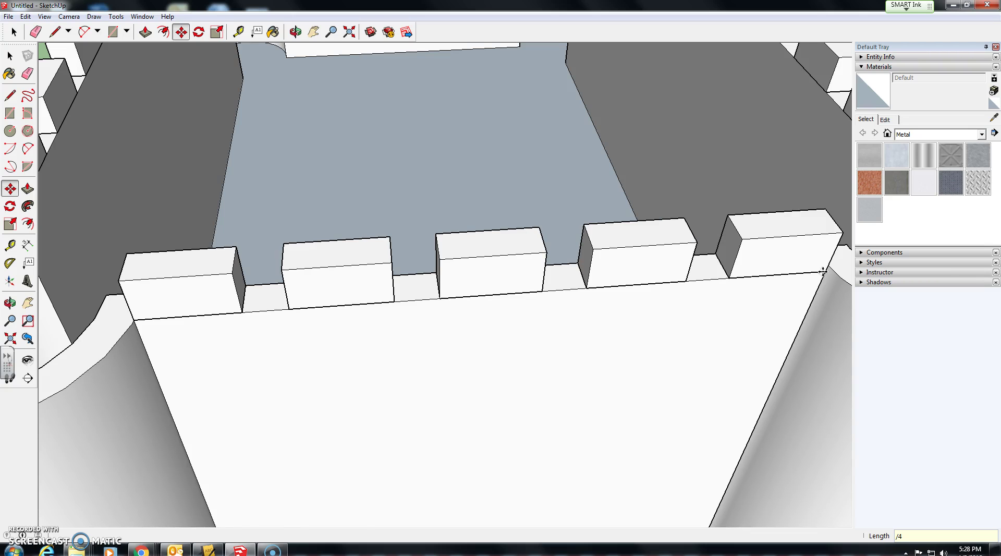
pyautogui.scroll(-10, 823, 272)
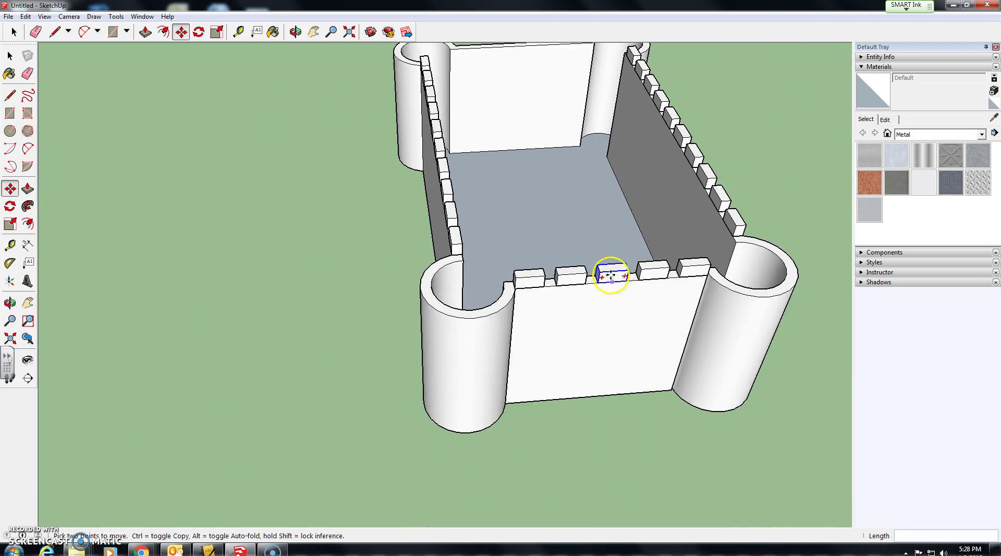
# Select the five Wall Blocks along the short wall's top.
pyautogui.moveTo(609, 272); pyautogui.dragTo(458, 121, button='middle')
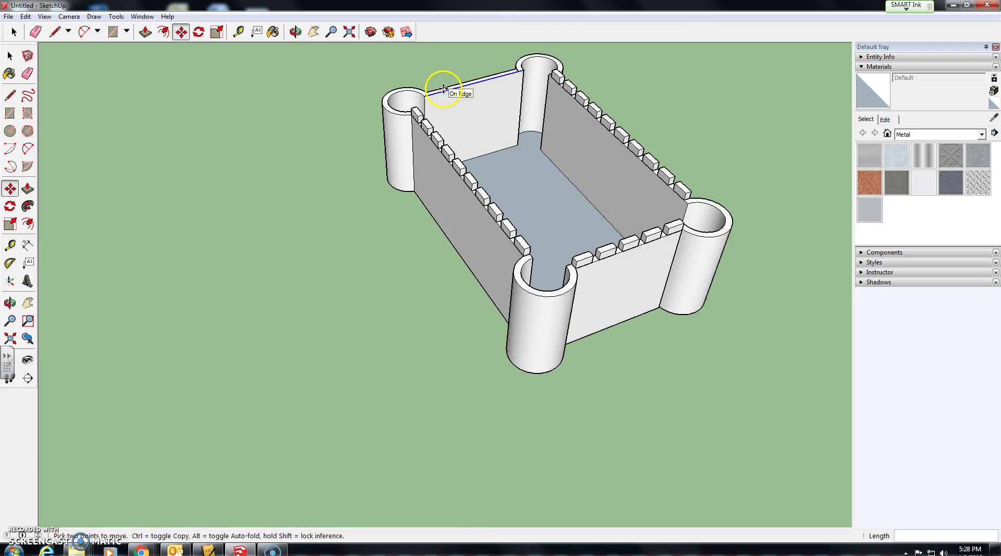
pyautogui.scroll(1, 556, 192)
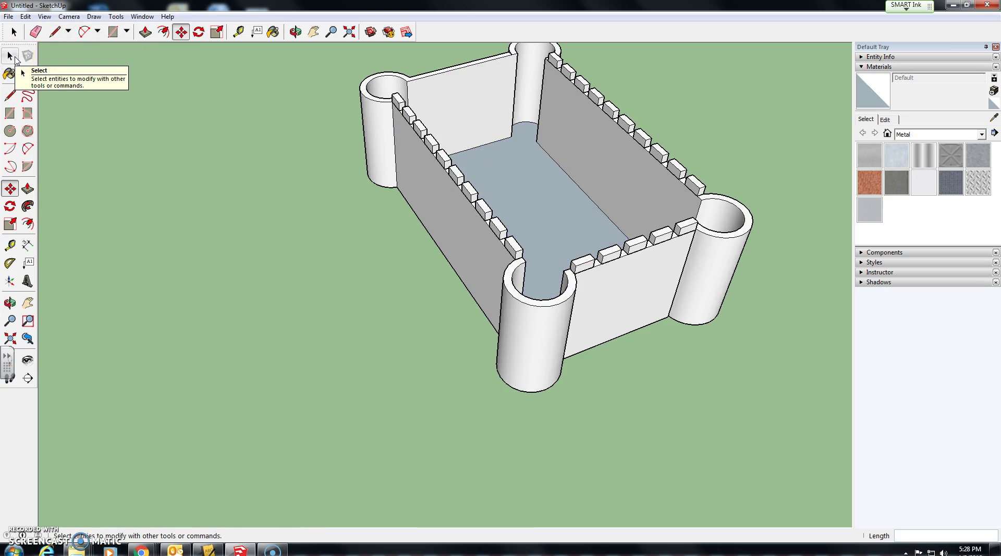
pyautogui.click(14, 57)
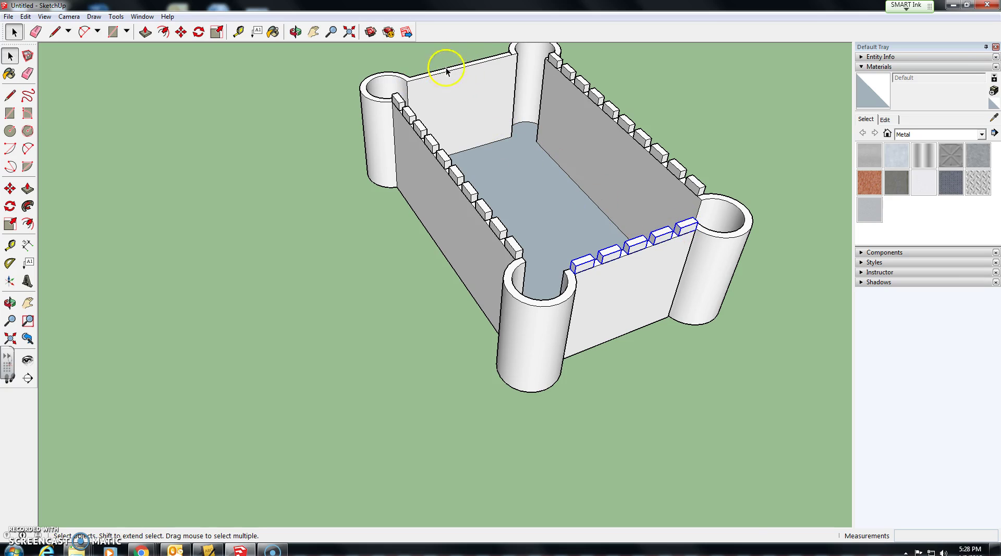
pyautogui.moveTo(582, 220); pyautogui.dragTo(563, 152, button='middle')
pyautogui.scroll(-2, 575, 224)
pyautogui.scroll(4, 396, 149)
pyautogui.click(313, 32)
pyautogui.scroll(-5, 566, 277)
pyautogui.scroll(3, 553, 256)
pyautogui.scroll(-3, 510, 208)
pyautogui.moveTo(509, 208); pyautogui.dragTo(637, 191, button='middle')
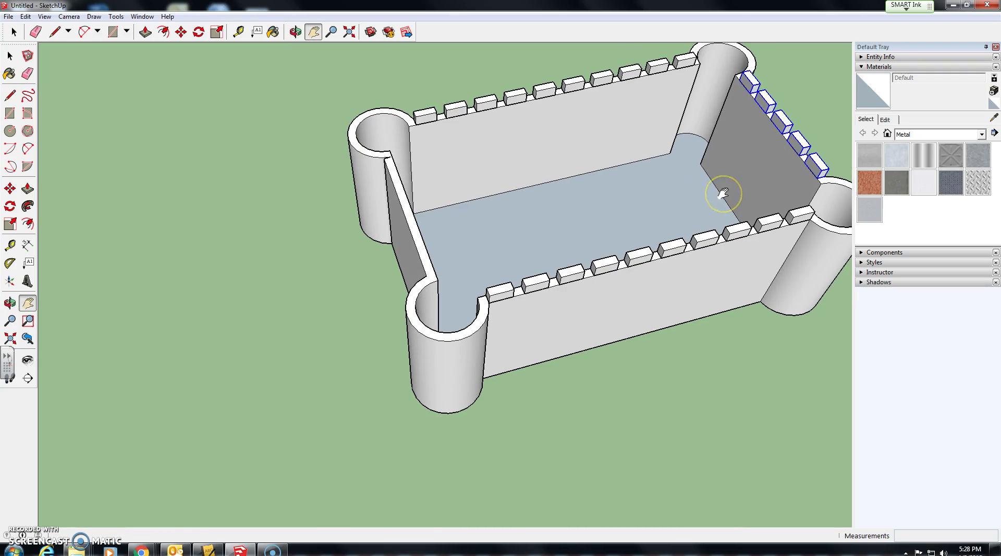
# Ctrl-move a copy of the five-block row onto the opposite short wall's top.
pyautogui.click(182, 33)
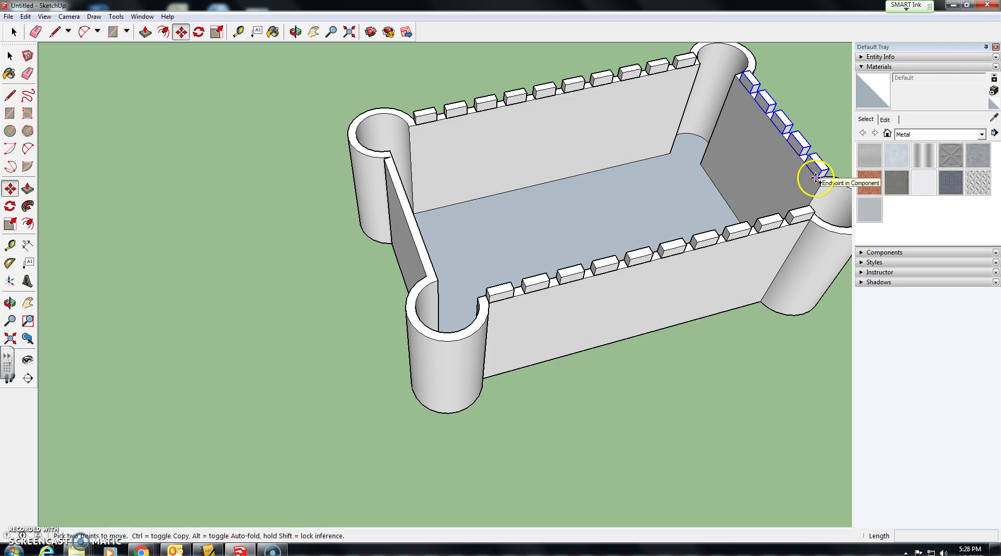
pyautogui.click(817, 178)
pyautogui.press('ctrl')
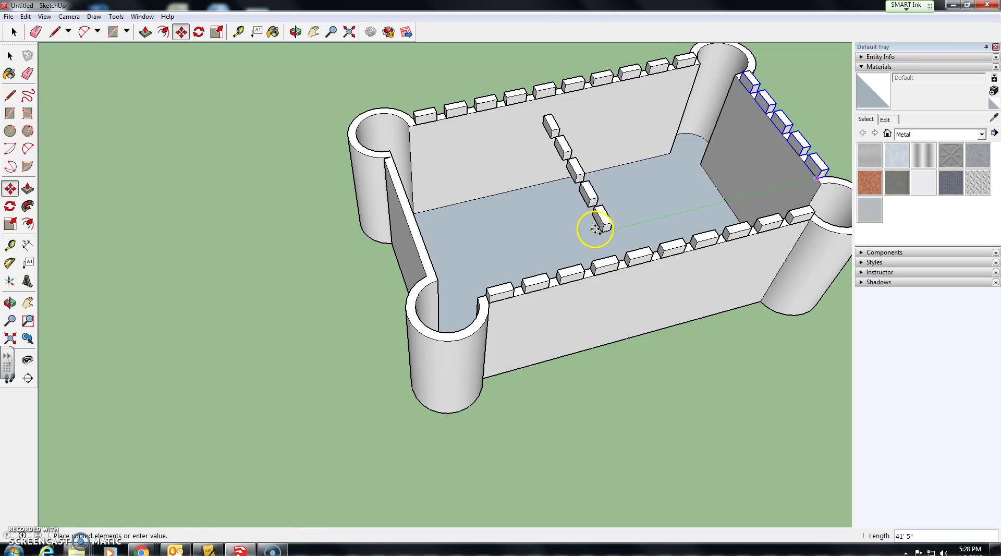
pyautogui.click(426, 275)
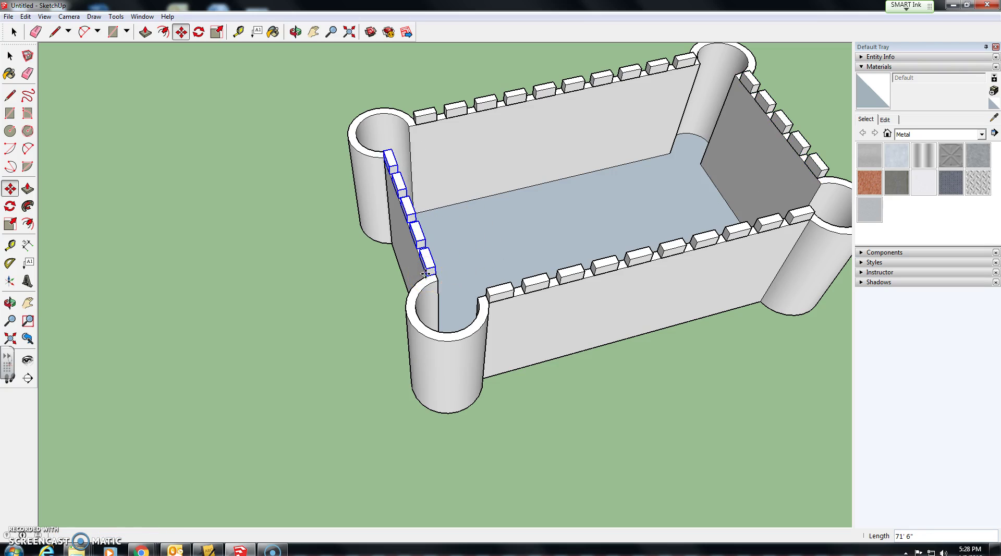
pyautogui.moveTo(426, 274); pyautogui.dragTo(621, 137, button='middle')
pyautogui.moveTo(284, 163); pyautogui.dragTo(576, 151, button='middle')
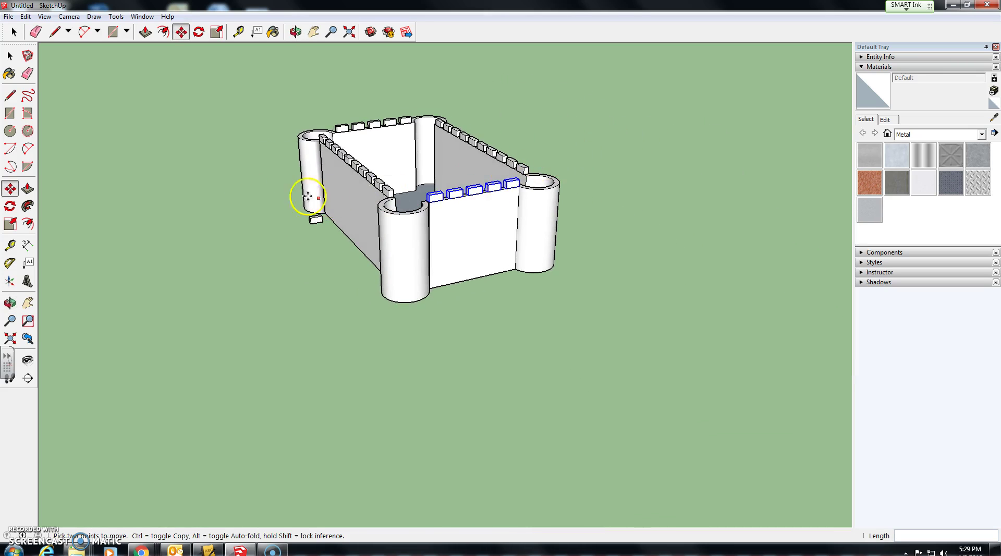
pyautogui.moveTo(245, 190)
pyautogui.mouseDown(button='middle')
pyautogui.moveTo(423, 225)
pyautogui.moveTo(542, 160)
pyautogui.mouseUp(button='middle')
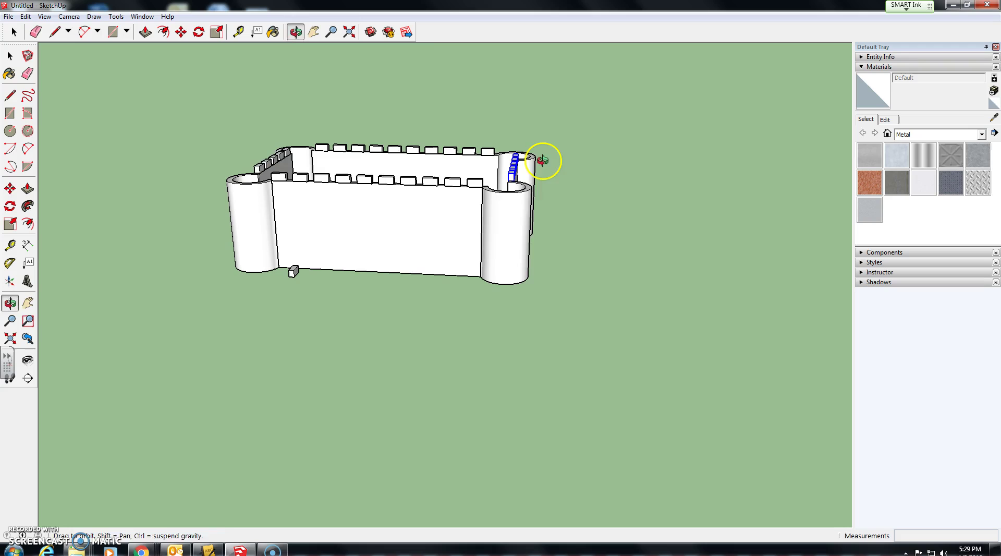
# Erase the leftover Wall Block cube on the ground beside the left tower.
pyautogui.click(27, 74)
pyautogui.scroll(3, 284, 268)
pyautogui.click(302, 274)
pyautogui.moveTo(299, 276)
pyautogui.mouseDown(button='middle')
pyautogui.moveTo(267, 270)
pyautogui.moveTo(308, 292)
pyautogui.moveTo(360, 300)
pyautogui.moveTo(306, 203)
pyautogui.moveTo(328, 277)
pyautogui.moveTo(393, 339)
pyautogui.moveTo(425, 343)
pyautogui.mouseUp(button='middle')
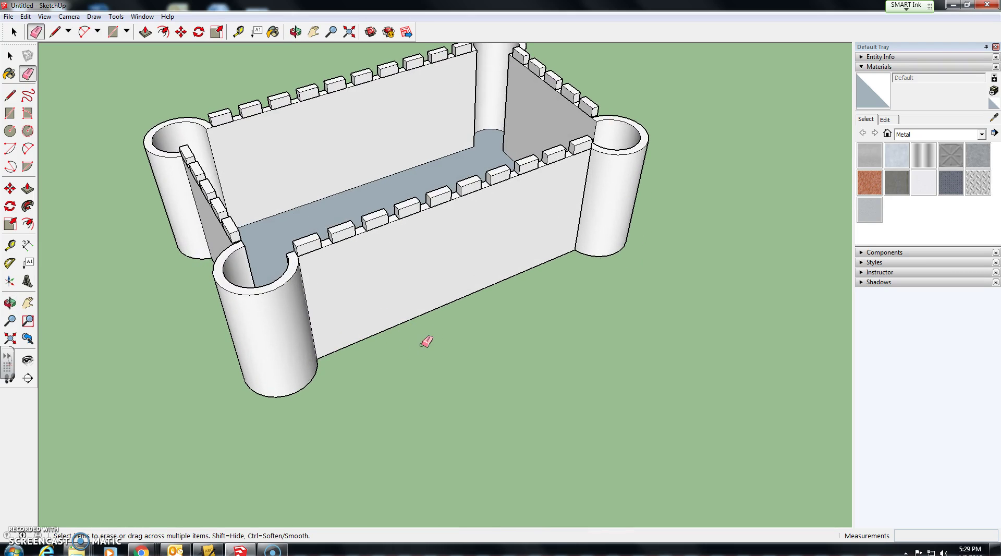